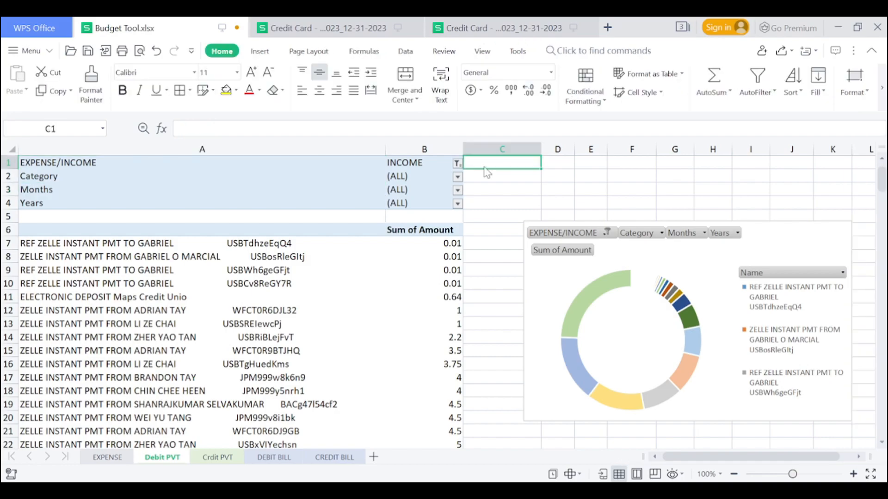
Examine the income amounts in the Sum of Amount column of the Debit PVT pivot table
{"action": "left_click", "coordinate": [422, 163]}
{"action": "left_click", "coordinate": [451, 255]}
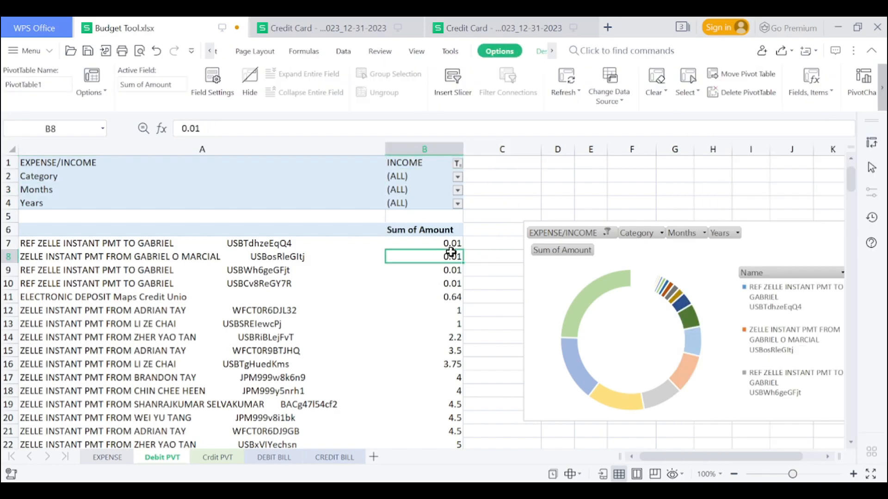
{"action": "key", "text": "ctrl+shift+Down"}
{"action": "key", "text": "ctrl+shift+Up"}
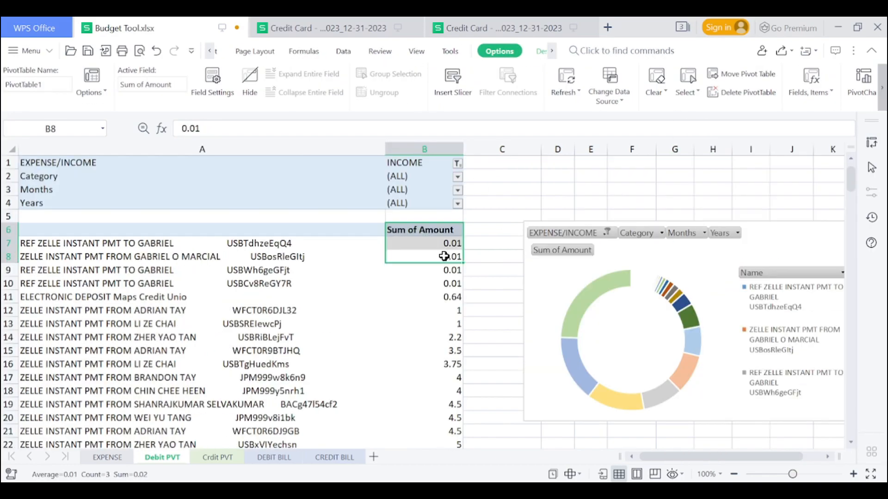
Filter the debit pivot table's EXPENSE/INCOME field to EXPENSES and look over the resulting Sum of Amount column
{"action": "left_click", "coordinate": [457, 165]}
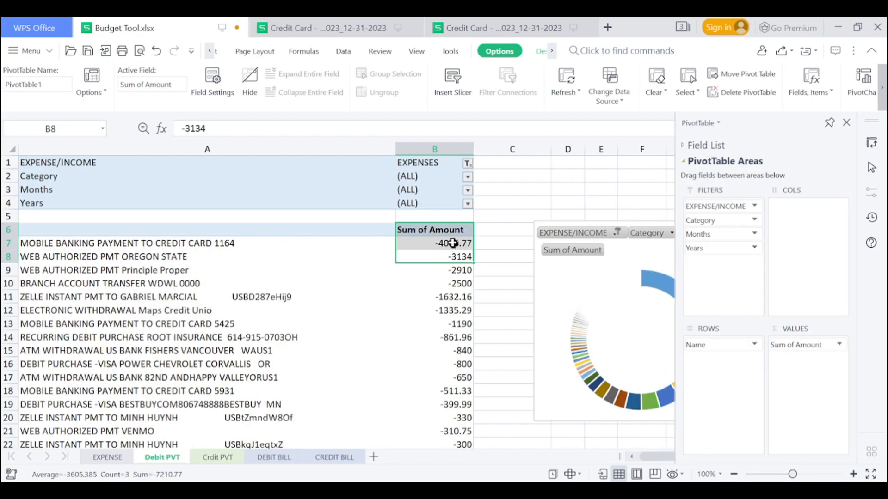
{"action": "left_click", "coordinate": [452, 243]}
{"action": "key", "text": "ctrl+shift+Down"}
{"action": "key", "text": "ctrl+shift+Up"}
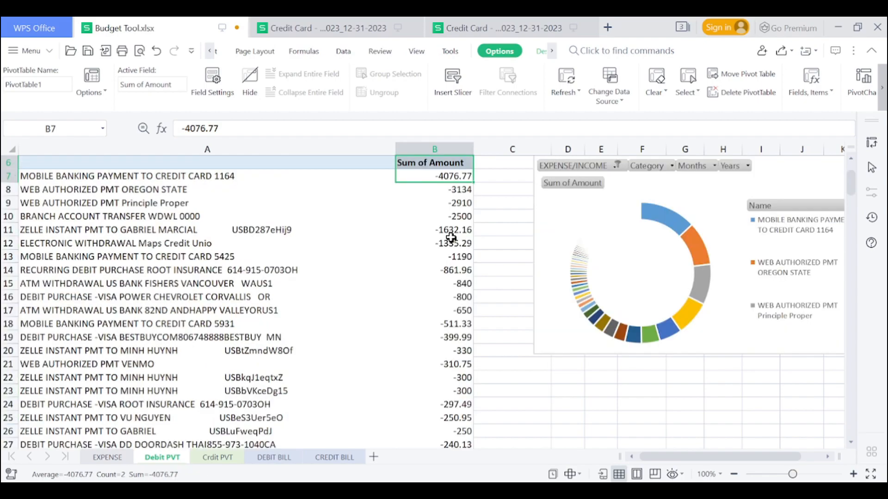
{"action": "scroll", "coordinate": [476, 170], "scroll_direction": "up", "scroll_amount": 2}
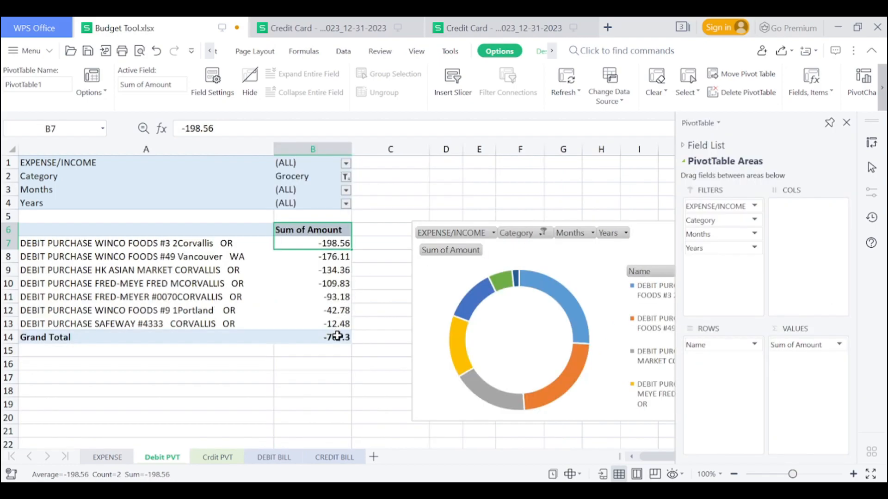
Check the Grocery grand total and the individual payments listed under the Subscription category in the debit pivot table
{"action": "left_click", "coordinate": [339, 337]}
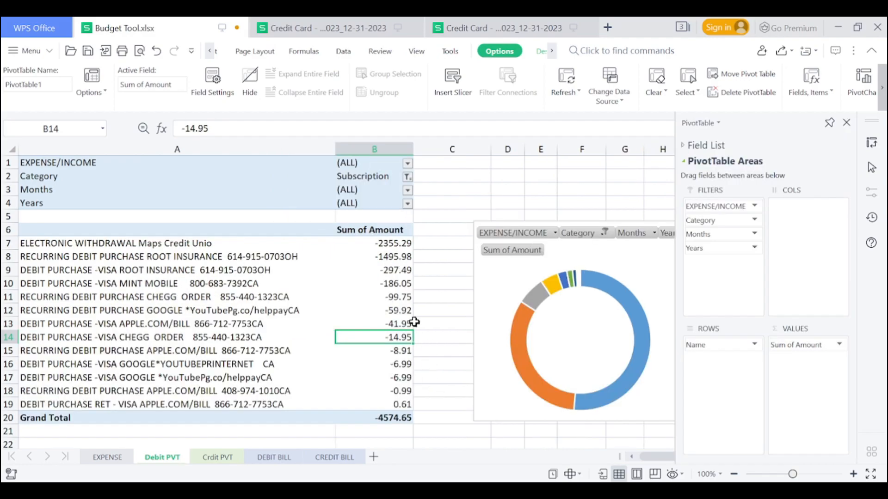
{"action": "left_click_drag", "start_coordinate": [393, 243], "coordinate": [393, 404]}
{"action": "left_click", "coordinate": [432, 206]}
{"action": "left_click", "coordinate": [167, 249]}
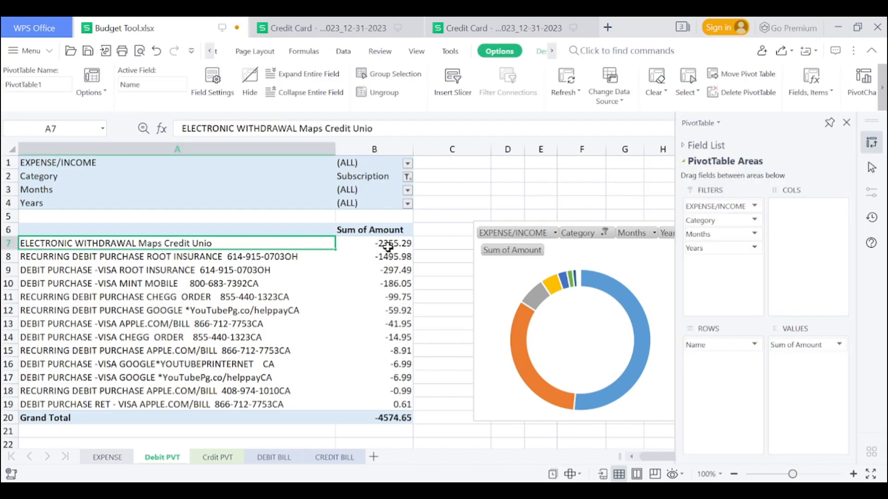
{"action": "left_click", "coordinate": [190, 260]}
{"action": "left_click", "coordinate": [409, 258]}
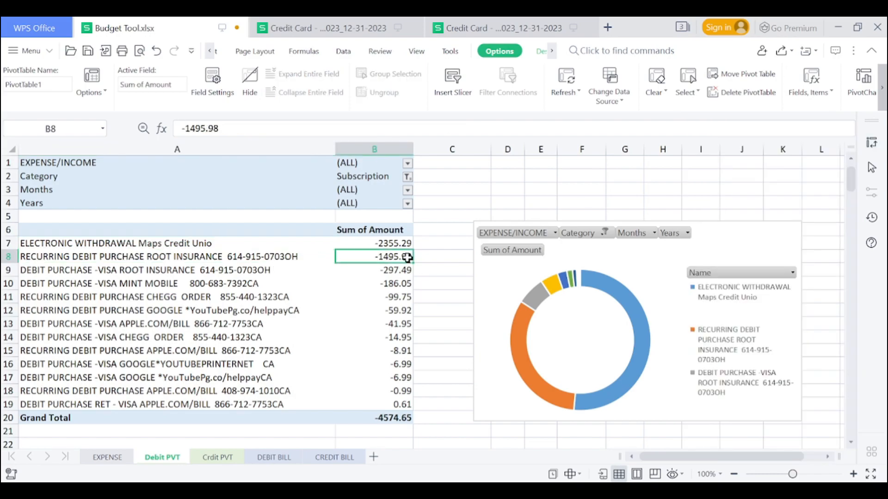
{"action": "left_click", "coordinate": [440, 200]}
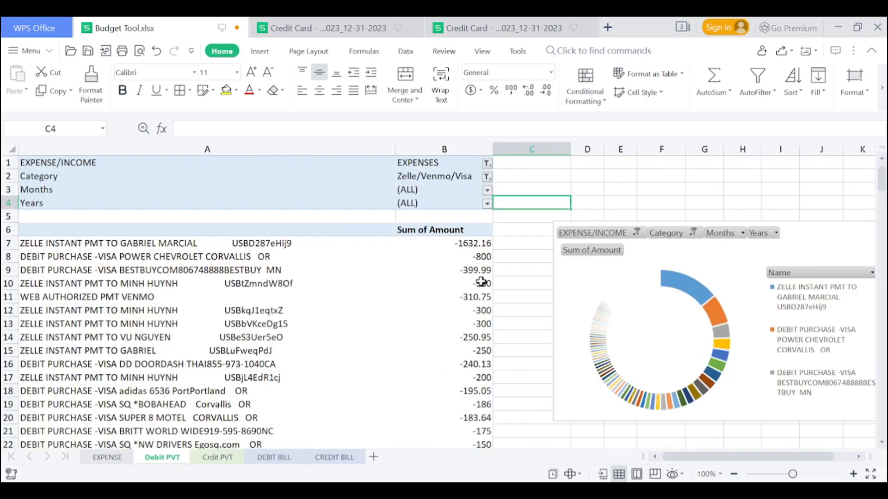
Examine the Category filter and the full extent of the Sum of Amount column for Zelle/Venmo/Visa expenses
{"action": "scroll", "coordinate": [490, 278], "scroll_direction": "down", "scroll_amount": 1}
{"action": "left_click", "coordinate": [467, 206]}
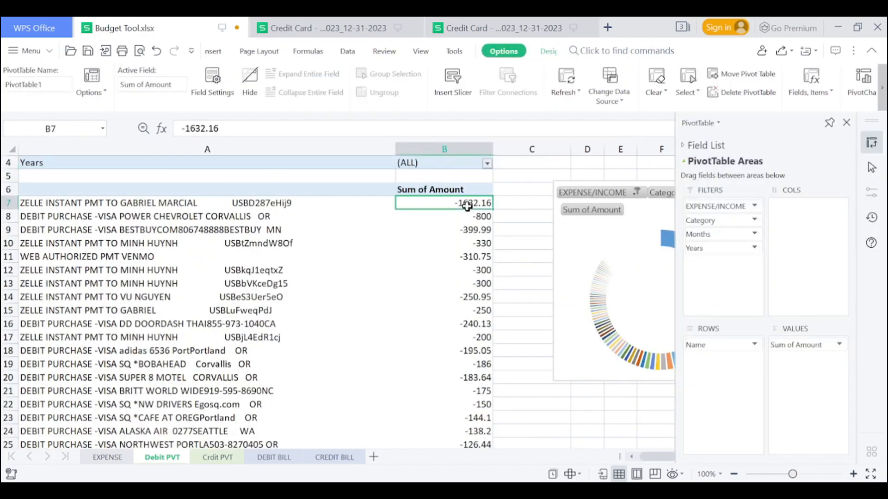
{"action": "key", "text": "ctrl+shift+Down"}
{"action": "key", "text": "ctrl+shift+Up"}
{"action": "scroll", "coordinate": [467, 206], "scroll_direction": "up", "scroll_amount": 2}
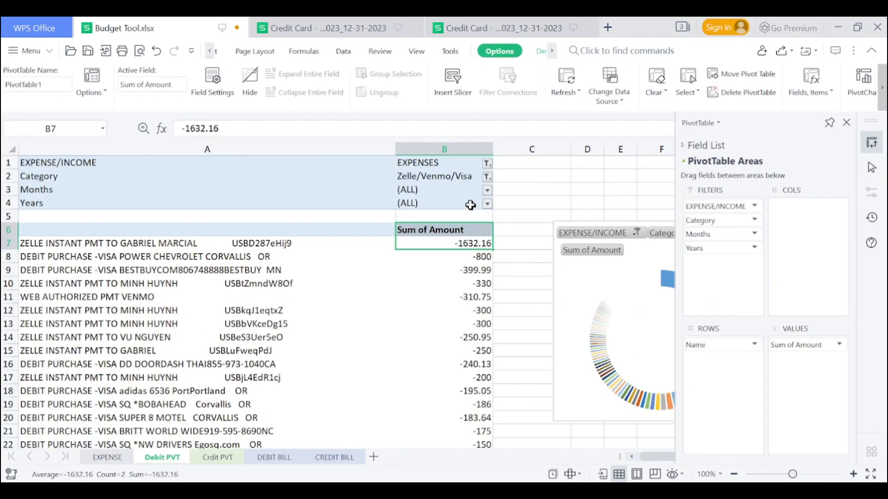
{"action": "left_click", "coordinate": [487, 178]}
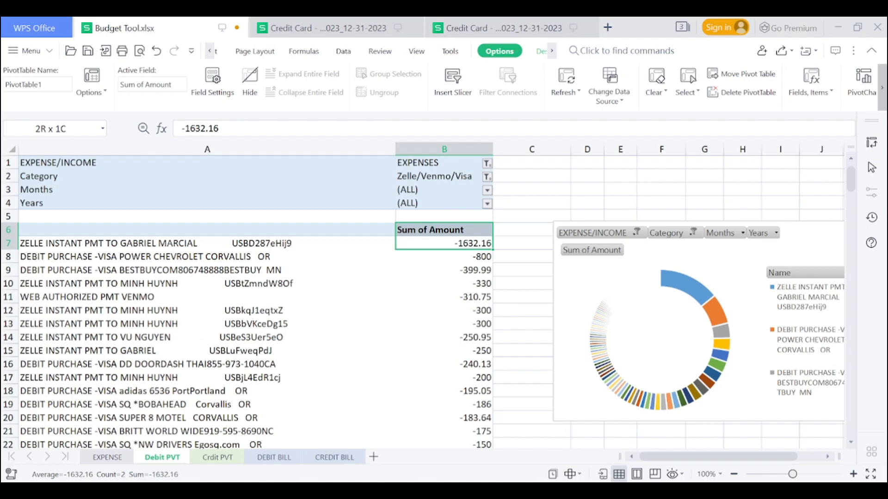
{"action": "left_click", "coordinate": [512, 176]}
{"action": "left_click", "coordinate": [464, 177]}
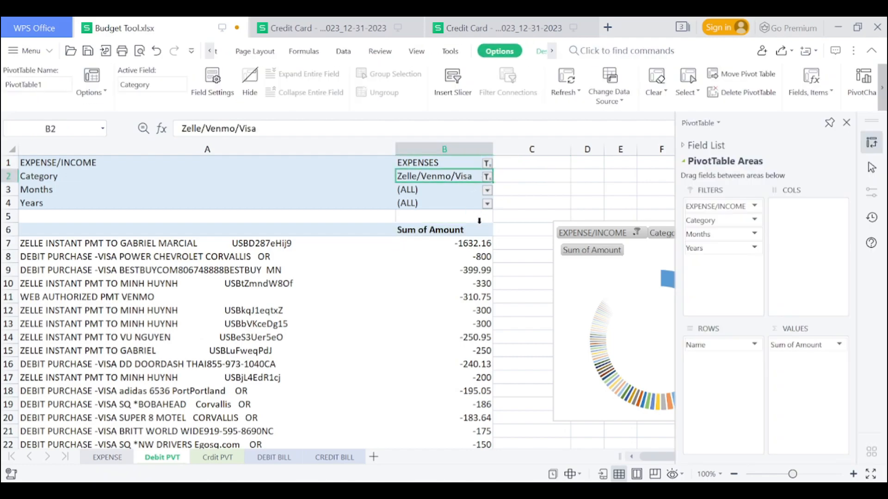
{"action": "left_click", "coordinate": [481, 244]}
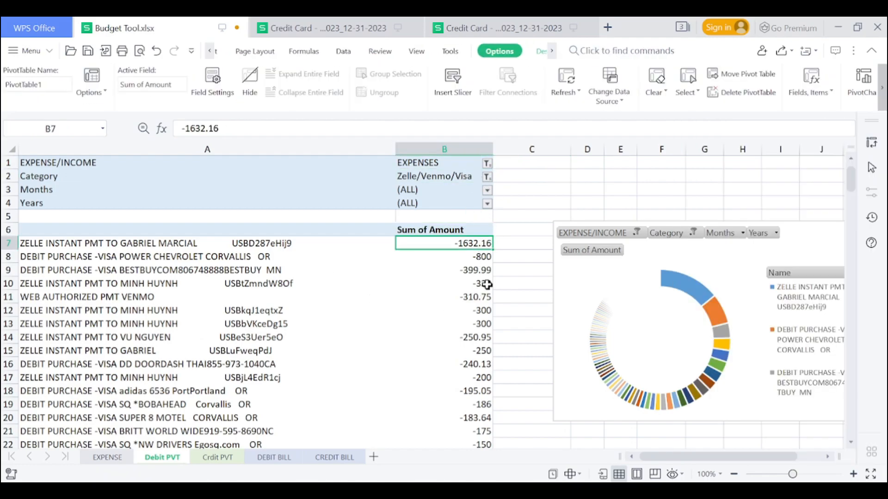
Look through individual Zelle/Venmo/Visa transactions in the pivot table, matching their descriptions with their amounts
{"action": "scroll", "coordinate": [485, 283], "scroll_direction": "down", "scroll_amount": 2}
{"action": "left_click", "coordinate": [465, 230]}
{"action": "scroll", "coordinate": [468, 241], "scroll_direction": "down", "scroll_amount": 5}
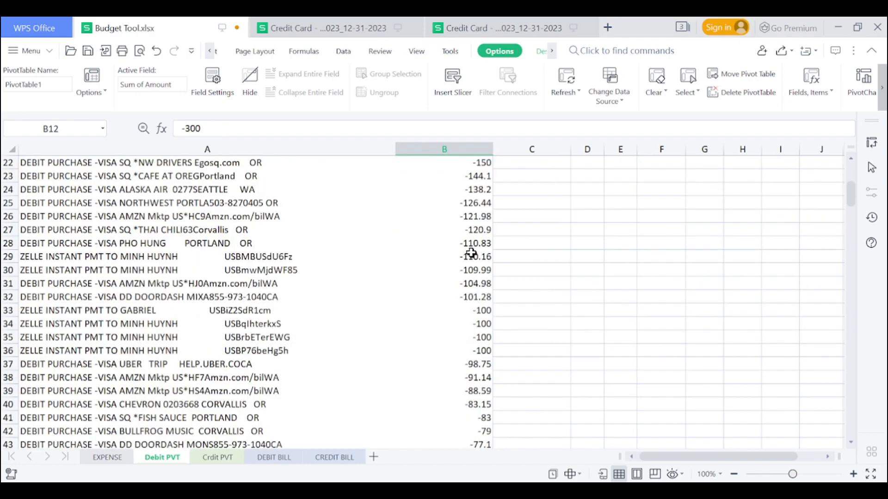
{"action": "left_click", "coordinate": [171, 232]}
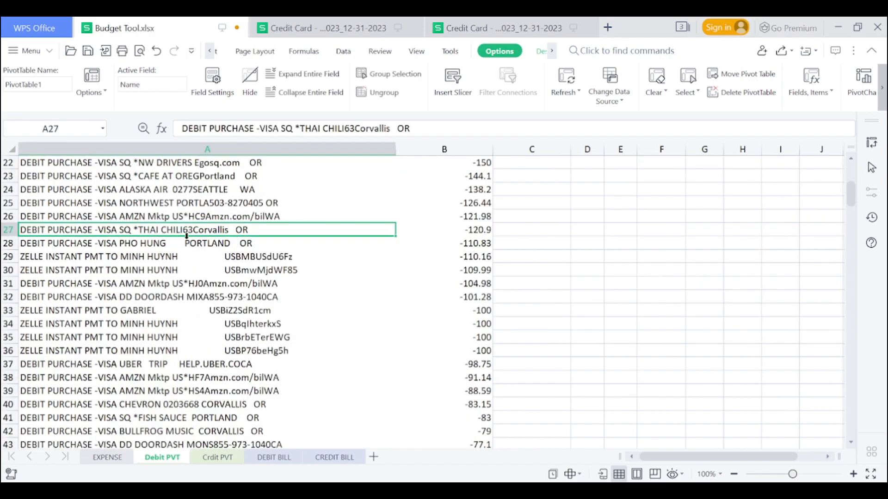
{"action": "scroll", "coordinate": [400, 236], "scroll_direction": "up", "scroll_amount": 5}
{"action": "left_click", "coordinate": [271, 273]}
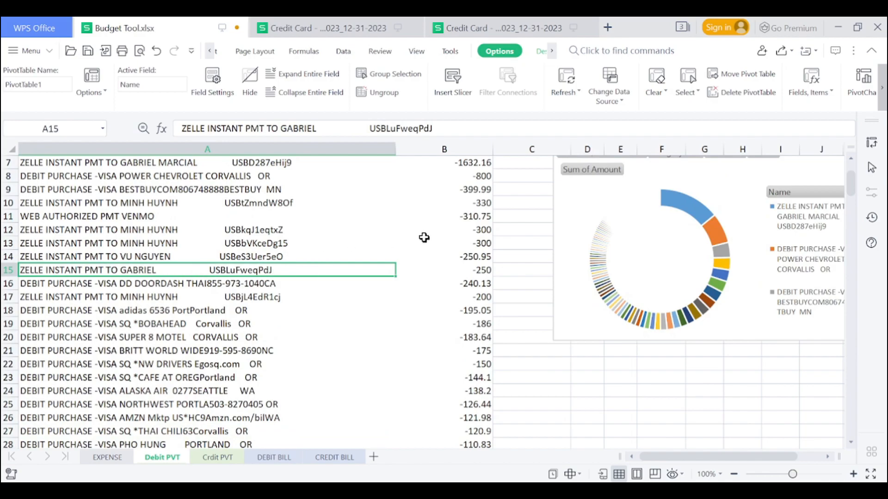
{"action": "left_click", "coordinate": [471, 260]}
{"action": "left_click", "coordinate": [269, 260]}
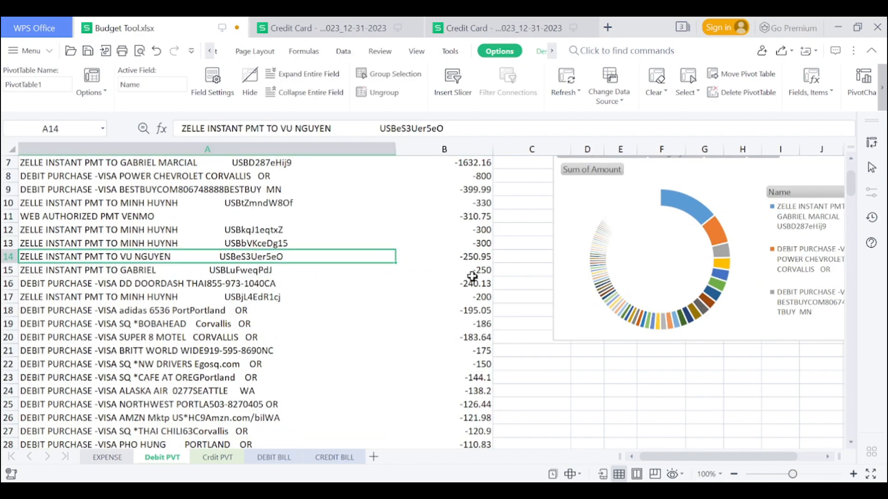
{"action": "scroll", "coordinate": [472, 276], "scroll_direction": "up", "scroll_amount": 2}
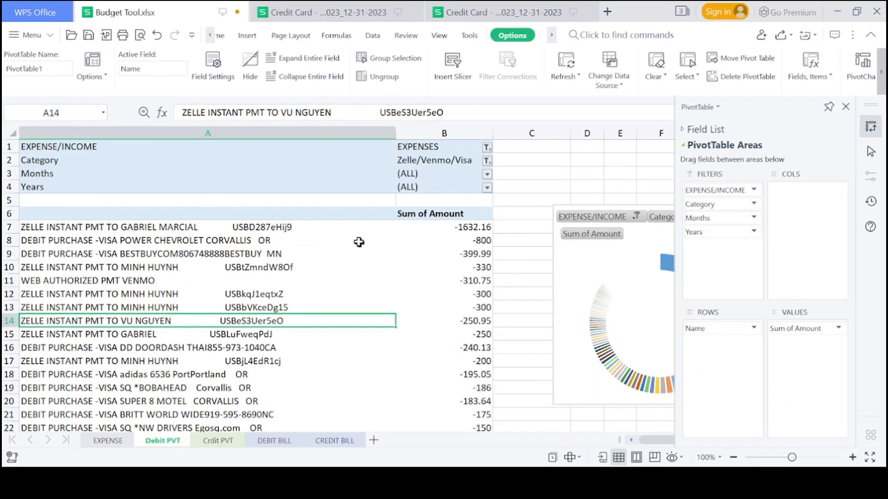
Clear all transaction data in the Date through Amount columns of the CREDIT BILL sheet, keeping the headers and formula columns
{"action": "left_click", "coordinate": [291, 441]}
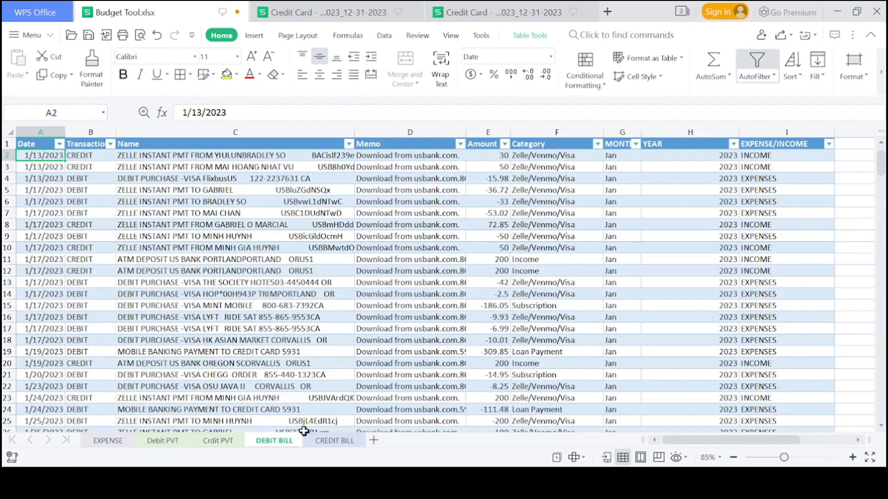
{"action": "left_click", "coordinate": [334, 440]}
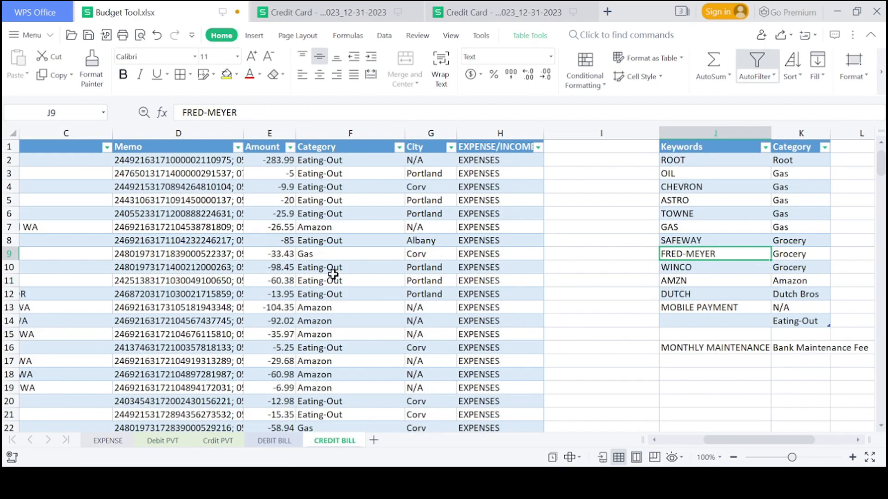
{"action": "scroll", "coordinate": [333, 274], "scroll_direction": "left", "scroll_amount": 3}
{"action": "left_click", "coordinate": [55, 161]}
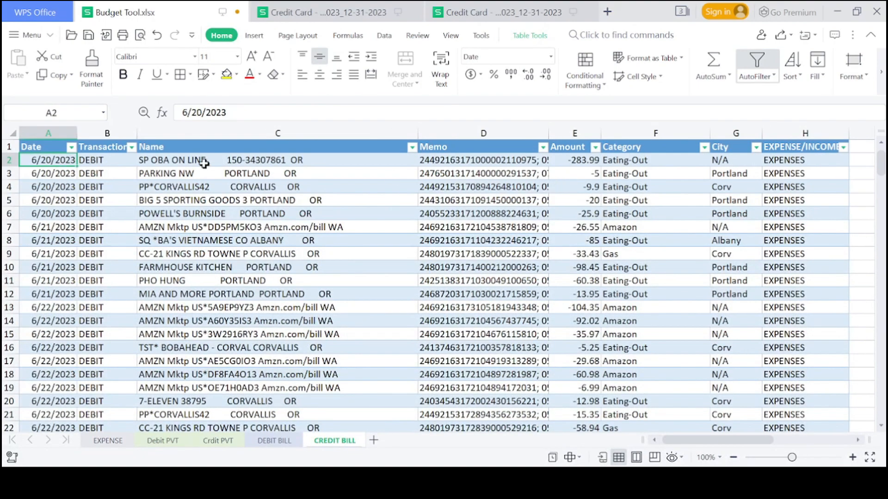
{"action": "left_click", "coordinate": [575, 160], "text": "shift"}
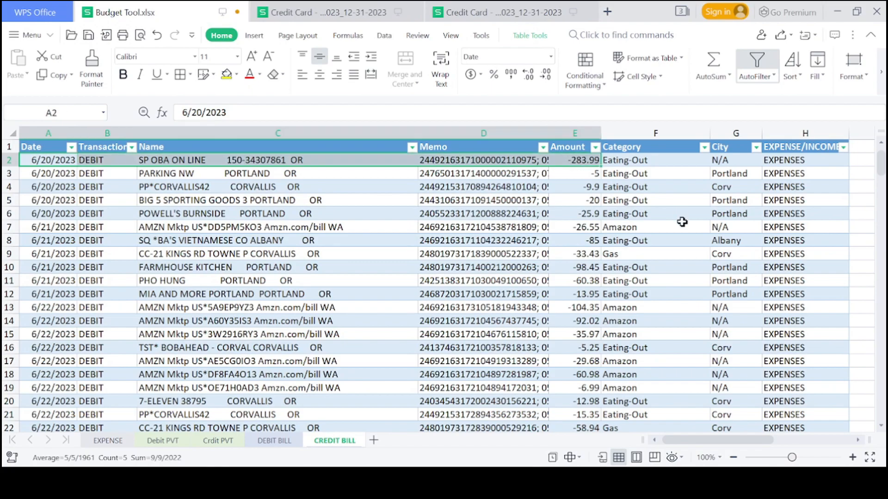
{"action": "key", "text": "ctrl+shift+Down"}
{"action": "key", "text": "Delete"}
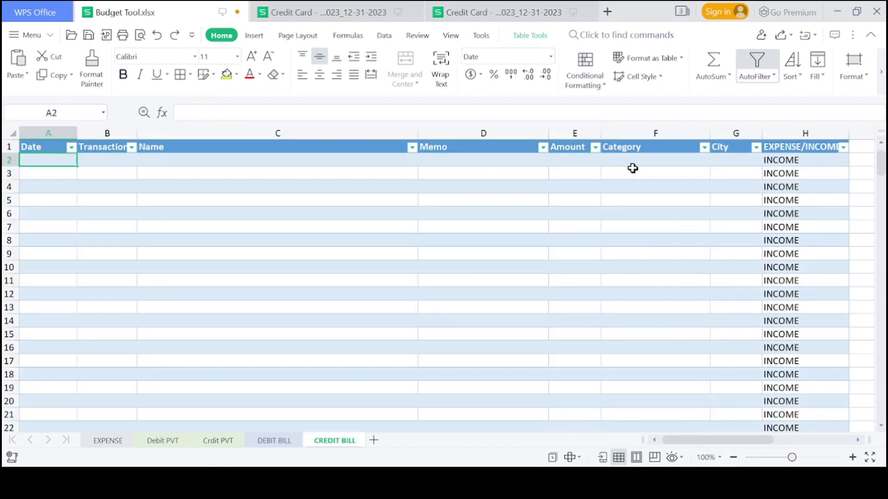
Check the Category, City and EXPENSE/INCOME cells in row 2 of the CREDIT BILL sheet, ending on the first Date cell
{"action": "left_click", "coordinate": [668, 161]}
{"action": "left_click", "coordinate": [753, 160]}
{"action": "left_click", "coordinate": [785, 162]}
{"action": "left_click", "coordinate": [46, 161]}
{"action": "key", "text": "ctrl+v"}
{"action": "left_click", "coordinate": [359, 241]}
{"action": "left_click", "coordinate": [45, 162]}
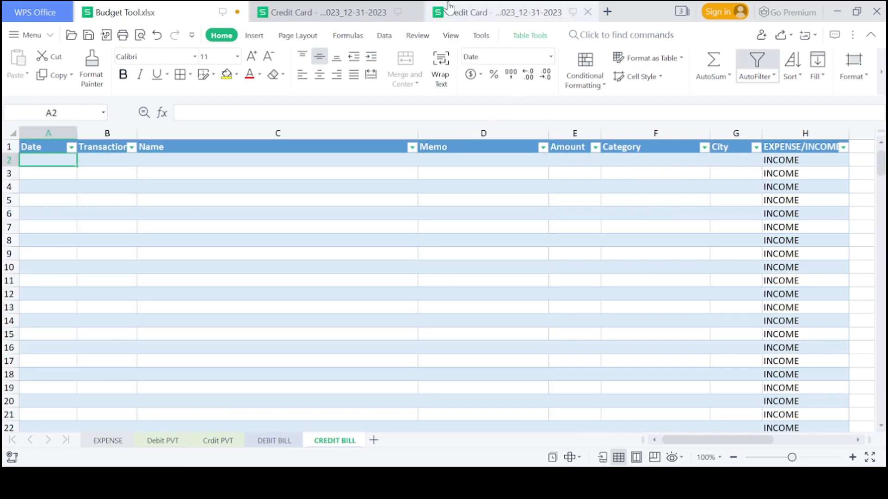
Compare the Date through Amount headers of the first credit card export with those in the CREDIT BILL sheet
{"action": "left_click", "coordinate": [344, 7]}
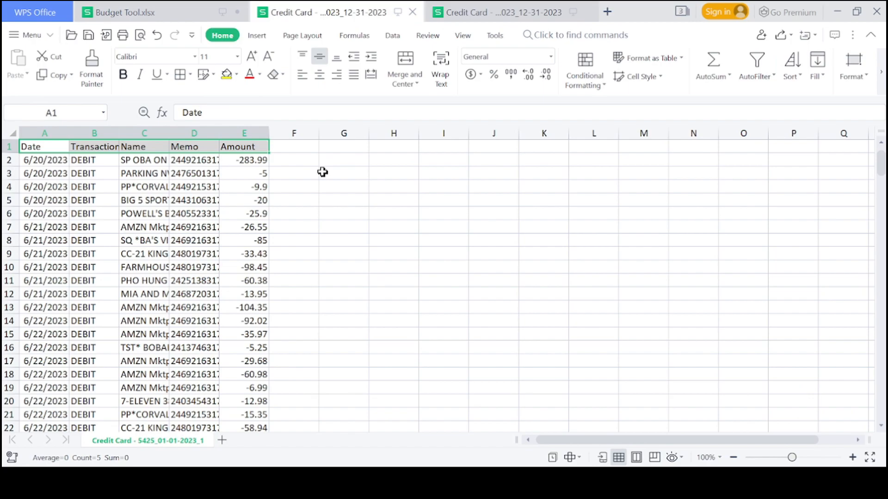
{"action": "left_click", "coordinate": [50, 160]}
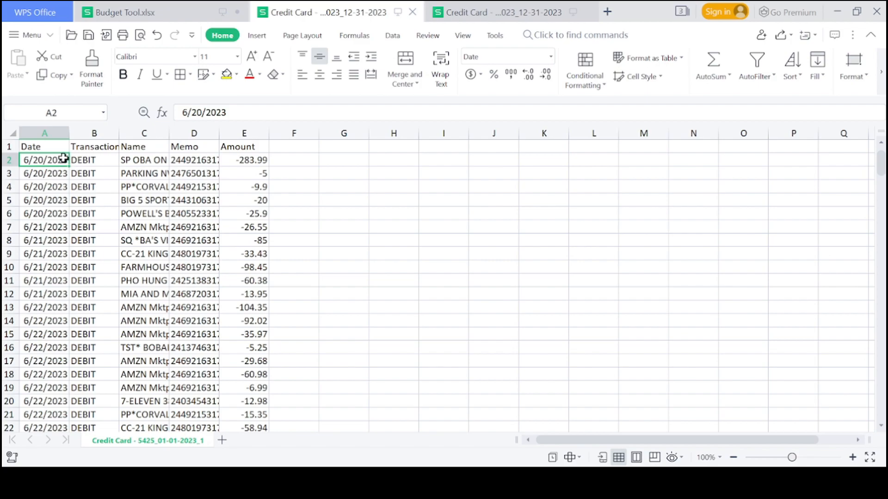
{"action": "left_click_drag", "start_coordinate": [43, 146], "coordinate": [245, 147]}
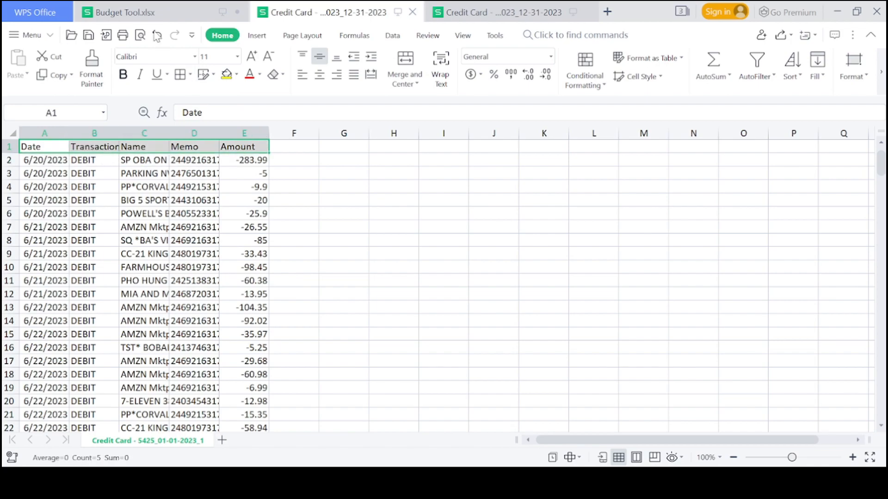
{"action": "left_click", "coordinate": [124, 12]}
{"action": "left_click_drag", "start_coordinate": [37, 146], "coordinate": [573, 145]}
{"action": "left_click", "coordinate": [322, 6]}
Copy all transaction rows below the headers of the credit card export and paste them into CREDIT BILL starting at A2
{"action": "left_click", "coordinate": [33, 160]}
{"action": "key", "text": "ctrl+shift+Right"}
{"action": "key", "text": "ctrl+shift+Down"}
{"action": "key", "text": "ctrl+c"}
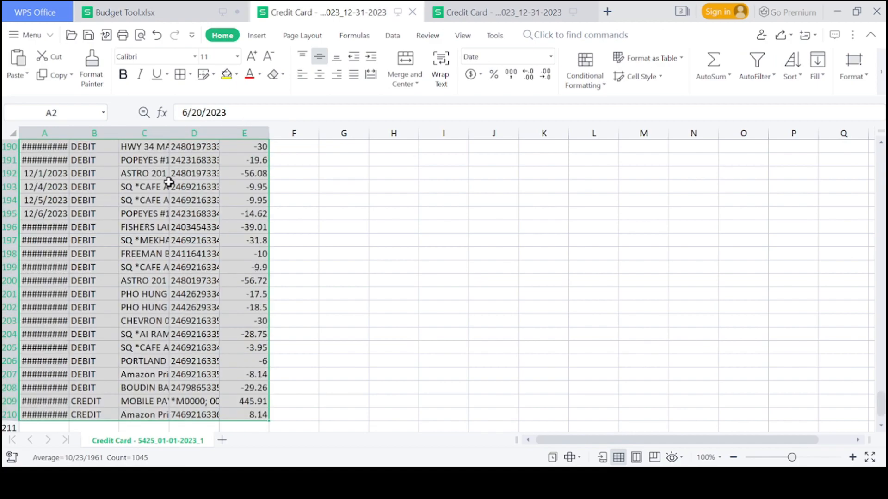
{"action": "left_click", "coordinate": [225, 11]}
{"action": "left_click", "coordinate": [47, 164]}
{"action": "key", "text": "ctrl+v"}
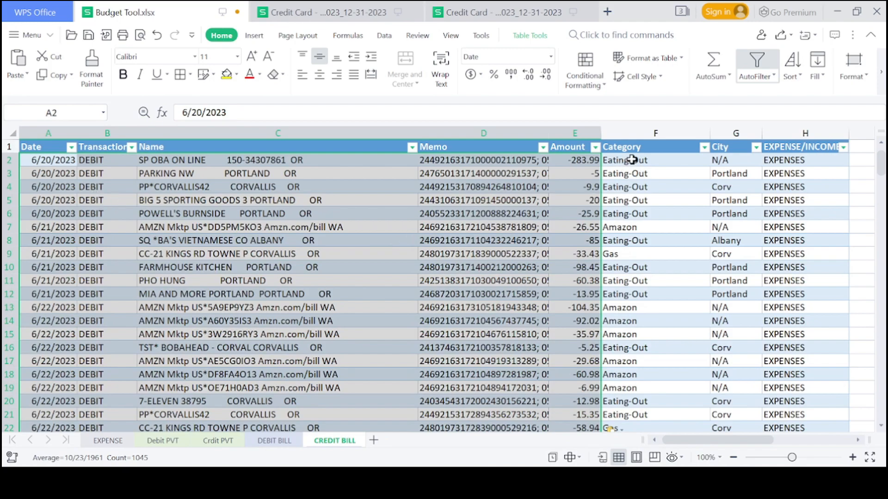
{"action": "key", "text": "ctrl+z"}
{"action": "key", "text": "ctrl+v"}
Inspect the Category, City and EXPENSE/INCOME formulas in row 2 and the lookup tables beside the CREDIT BILL table
{"action": "left_click", "coordinate": [647, 160]}
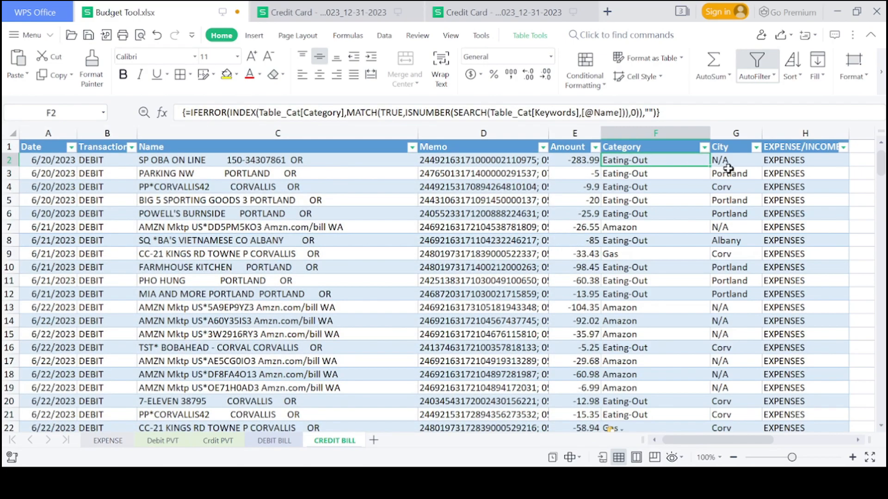
{"action": "left_click", "coordinate": [828, 162]}
{"action": "key", "text": "Left"}
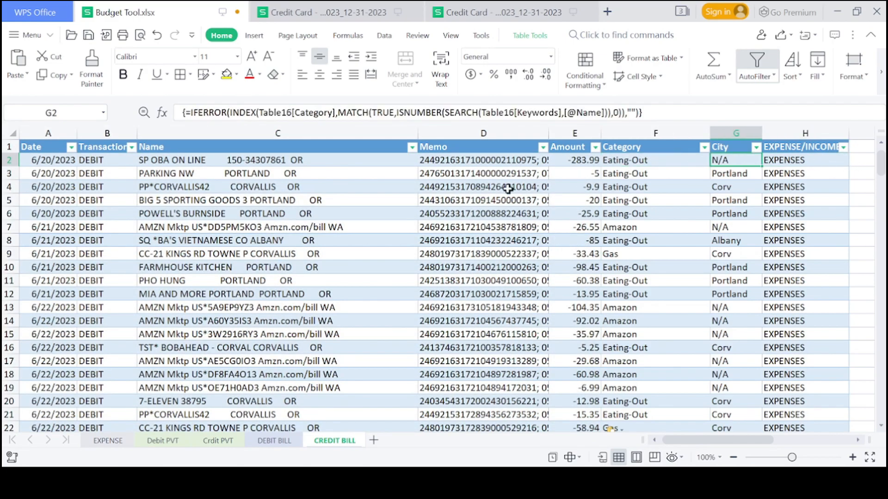
{"action": "scroll", "coordinate": [678, 269], "scroll_direction": "right", "scroll_amount": 5}
{"action": "scroll", "coordinate": [686, 256], "scroll_direction": "left", "scroll_amount": 3}
{"action": "scroll", "coordinate": [686, 256], "scroll_direction": "left", "scroll_amount": 2}
Select the whole CREDIT BILL table from the Date header to the last transaction and insert a pivot table on a new sheet
{"action": "left_click", "coordinate": [37, 146]}
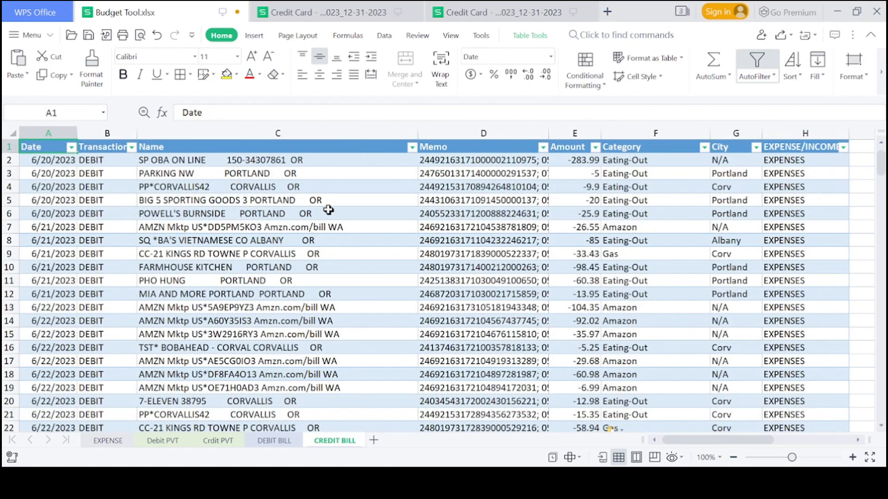
{"action": "key", "text": "ctrl+shift+Right"}
{"action": "key", "text": "ctrl+shift+Down"}
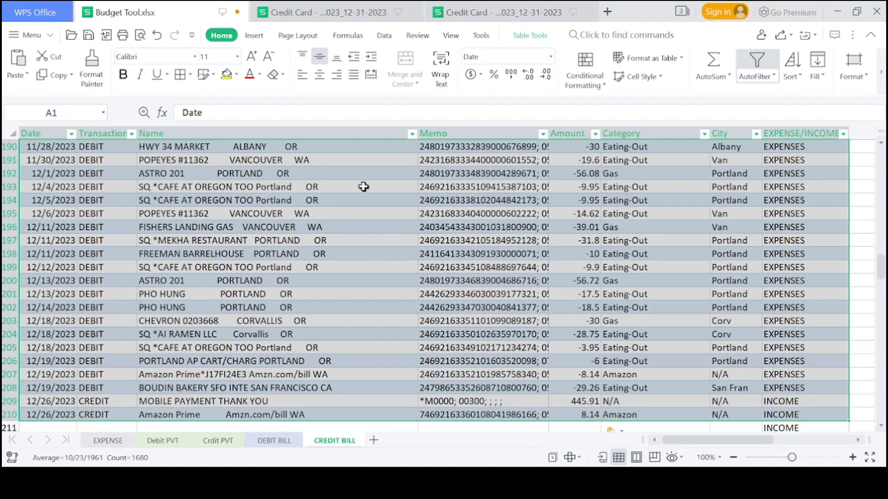
{"action": "left_click", "coordinate": [257, 35]}
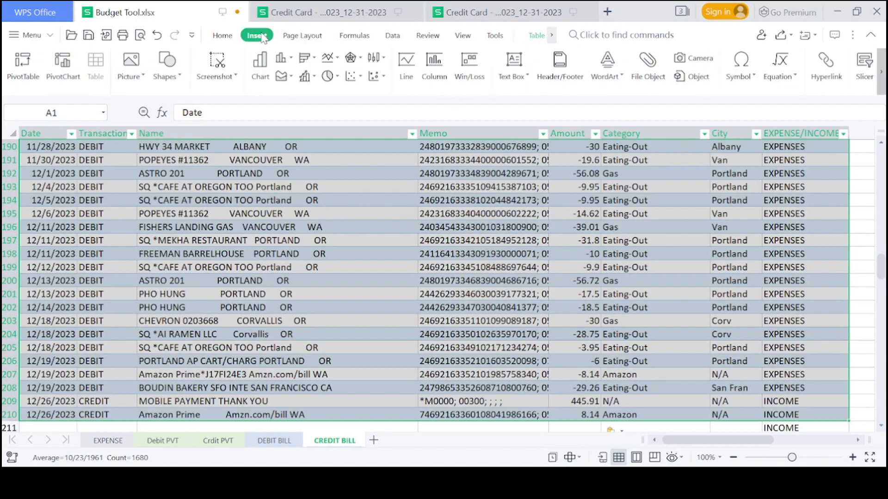
{"action": "left_click", "coordinate": [23, 69]}
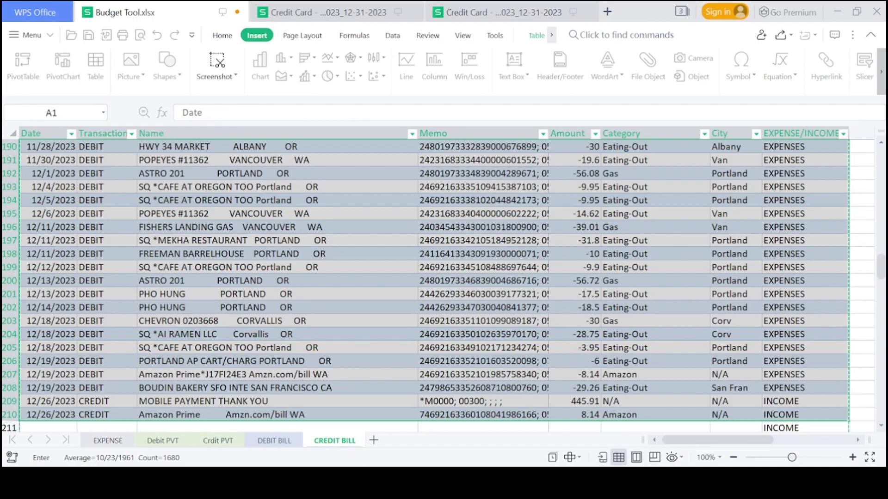
{"action": "left_click", "coordinate": [301, 322]}
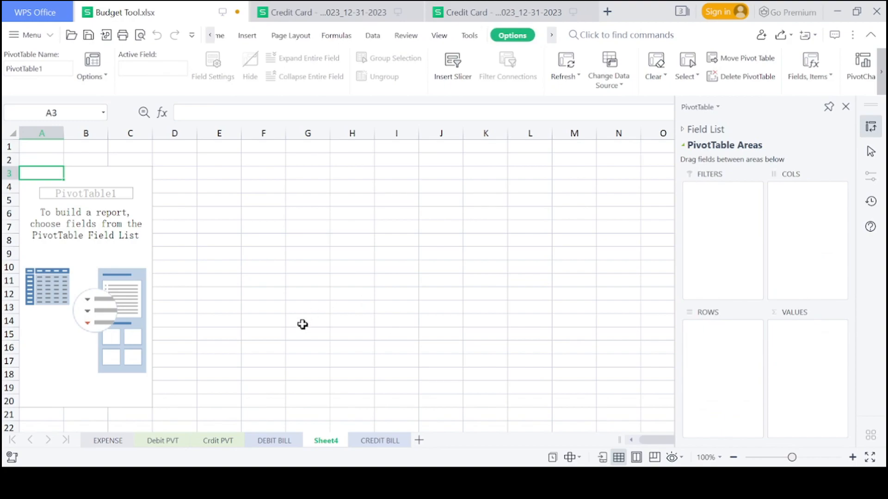
Add Category as a report filter and Sum of Amount as the value of the new pivot table
{"action": "left_click", "coordinate": [707, 131]}
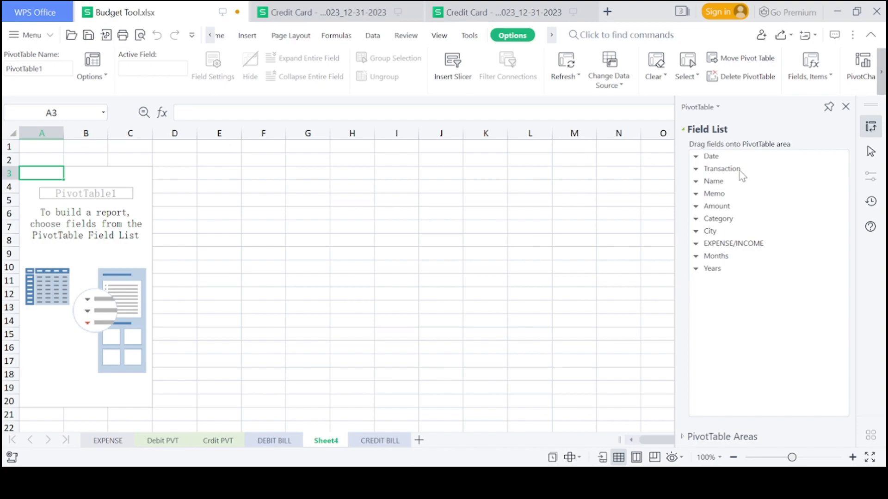
{"action": "left_click_drag", "start_coordinate": [718, 219], "coordinate": [729, 204]}
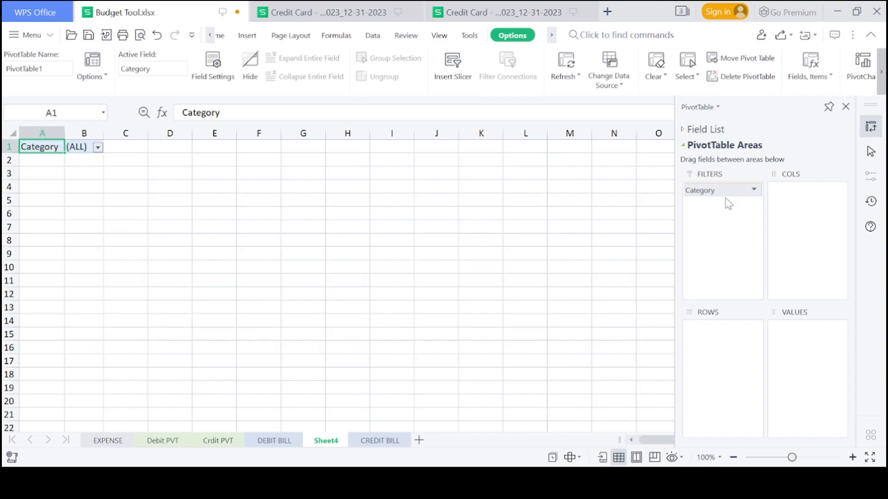
{"action": "left_click", "coordinate": [712, 130]}
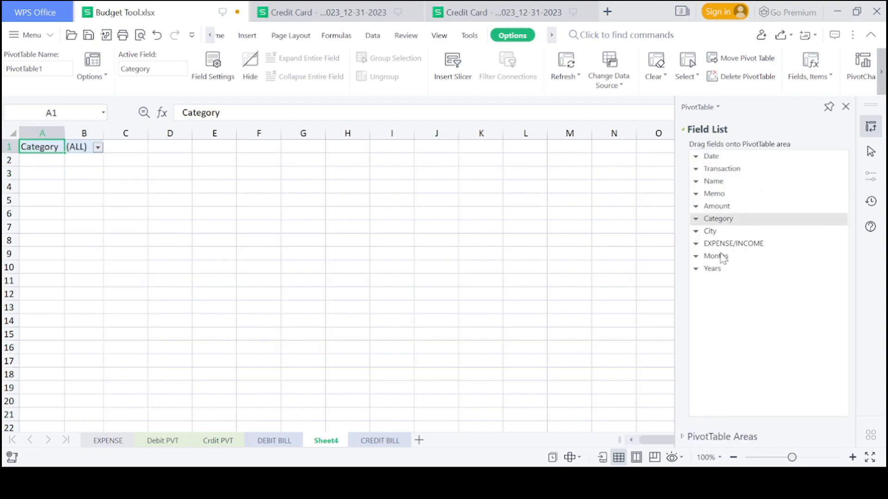
{"action": "left_click_drag", "start_coordinate": [728, 220], "coordinate": [819, 337]}
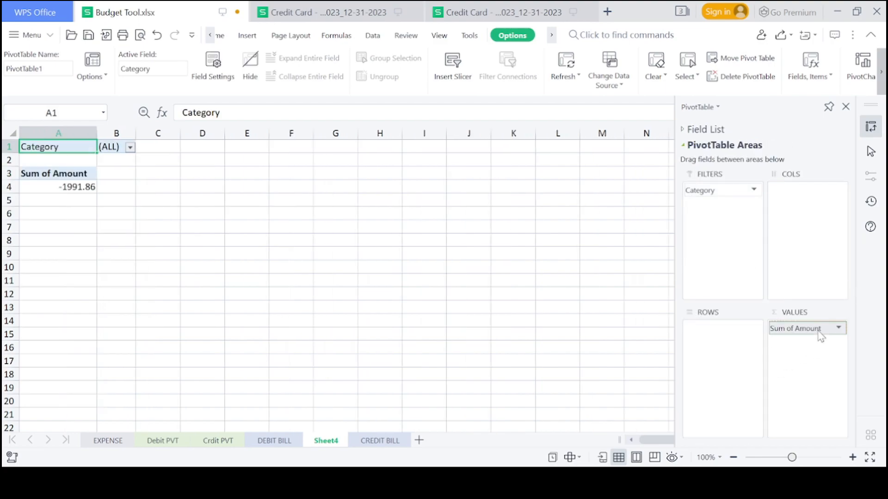
Add City, Months and Years as further report filters of the pivot table
{"action": "left_click", "coordinate": [710, 131]}
{"action": "left_click_drag", "start_coordinate": [704, 233], "coordinate": [723, 200]}
{"action": "left_click", "coordinate": [705, 129]}
{"action": "left_click", "coordinate": [706, 129]}
{"action": "left_click_drag", "start_coordinate": [713, 270], "coordinate": [703, 217]}
Check the columns of the CREDIT BILL sheet and add Name as the row field of the pivot table on Sheet4
{"action": "left_click", "coordinate": [699, 129]}
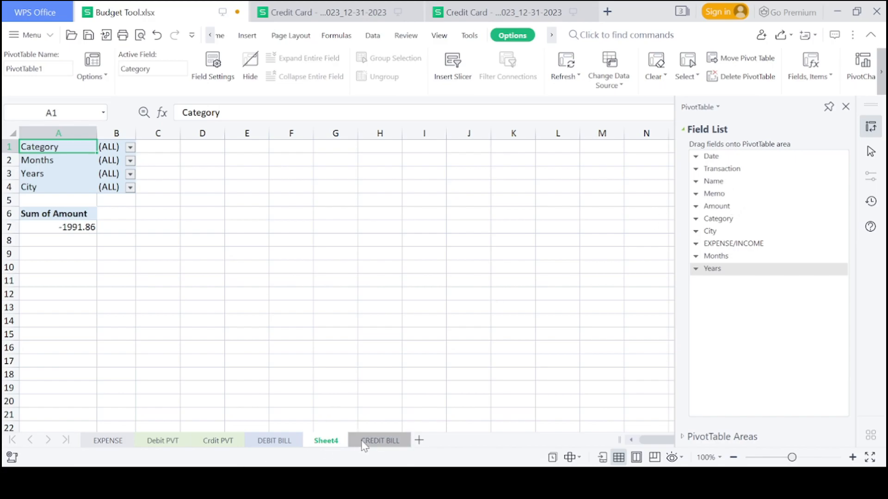
{"action": "left_click", "coordinate": [380, 441]}
{"action": "left_click", "coordinate": [174, 173]}
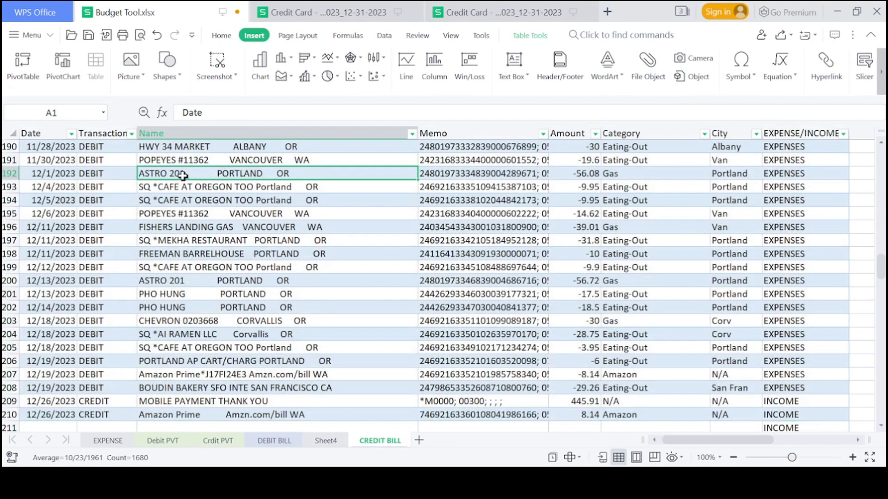
{"action": "left_click", "coordinate": [326, 440]}
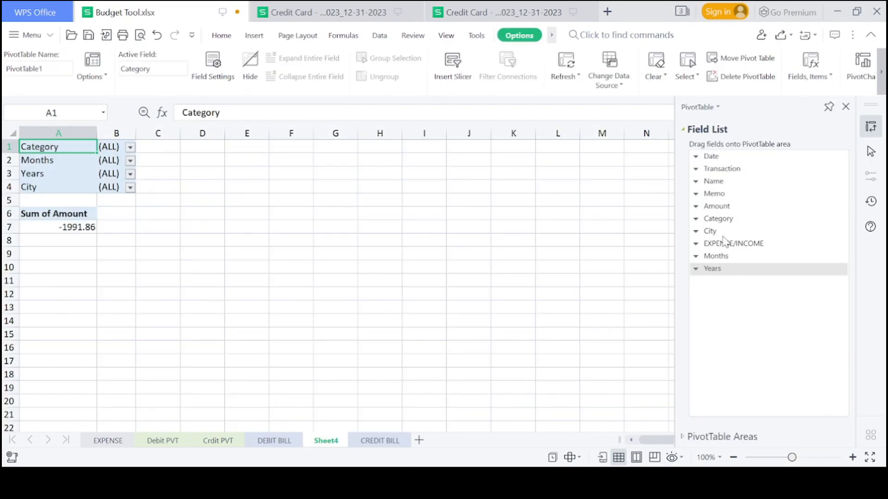
{"action": "left_click_drag", "start_coordinate": [710, 184], "coordinate": [743, 349]}
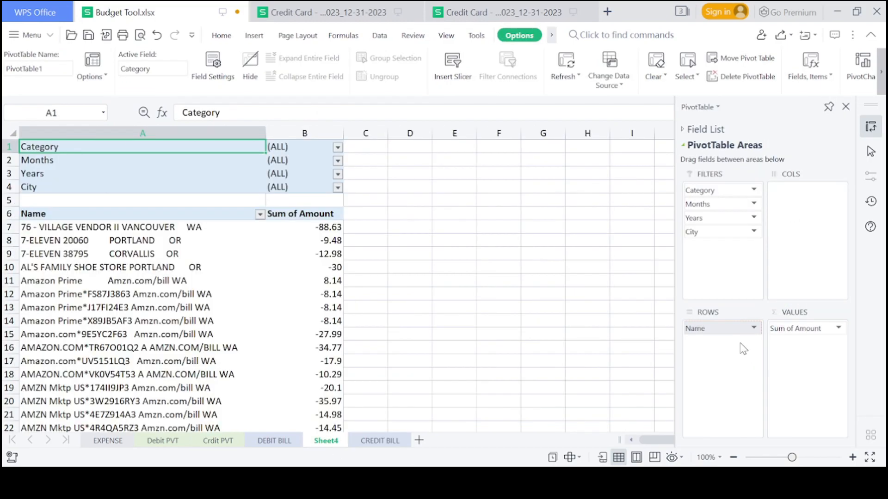
Filter the pivot table to the Amazon category and review its amounts down to the grand total
{"action": "left_click", "coordinate": [141, 228]}
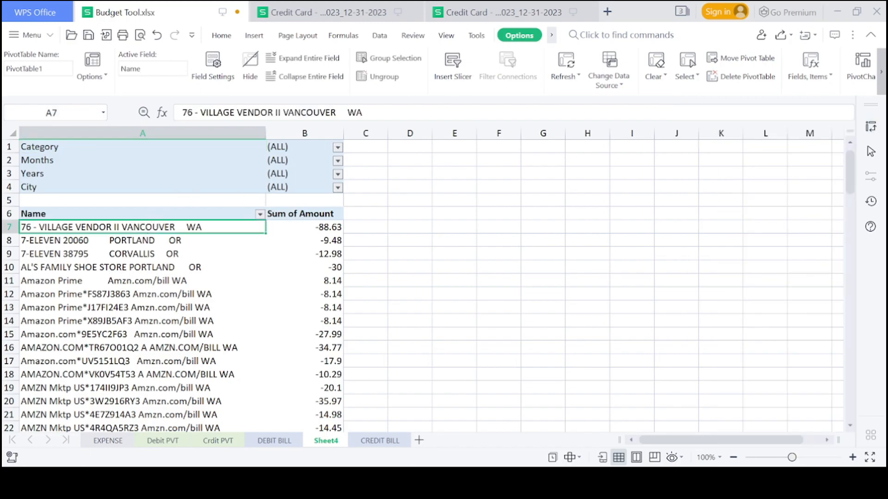
{"action": "left_click", "coordinate": [339, 232]}
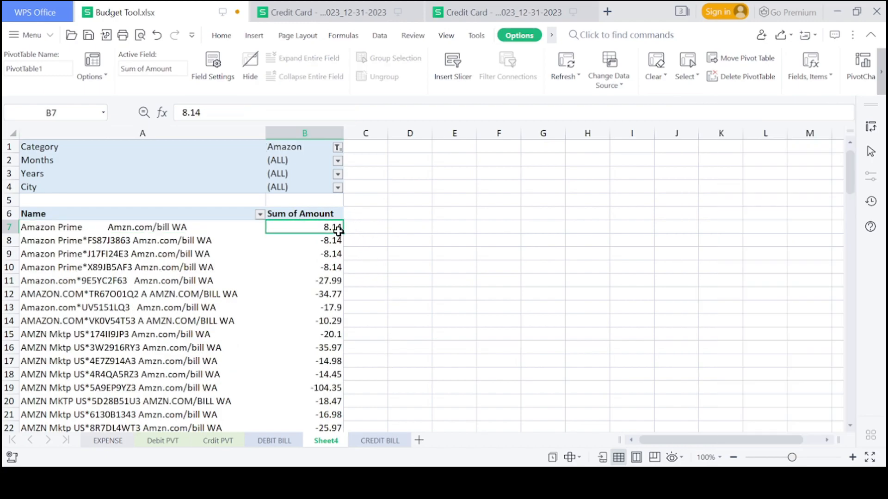
{"action": "key", "text": "ctrl+shift+Down"}
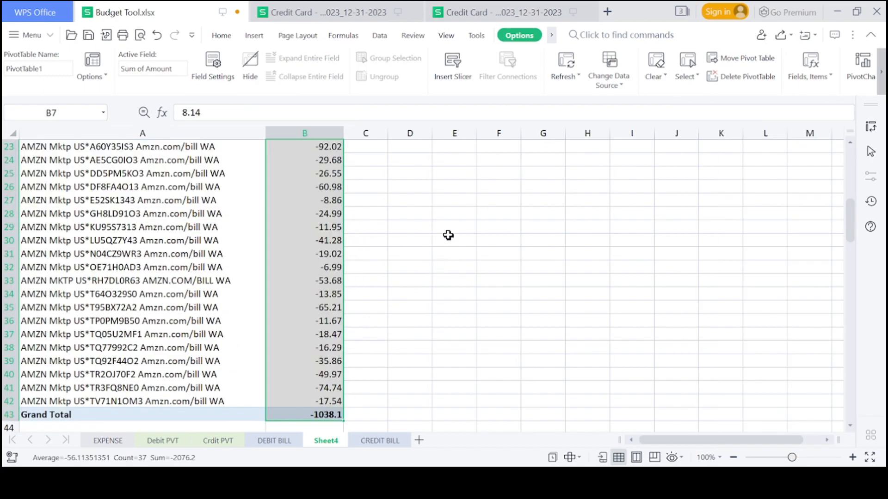
{"action": "key", "text": "ctrl+shift+Up"}
{"action": "key", "text": "ctrl+shift+Up"}
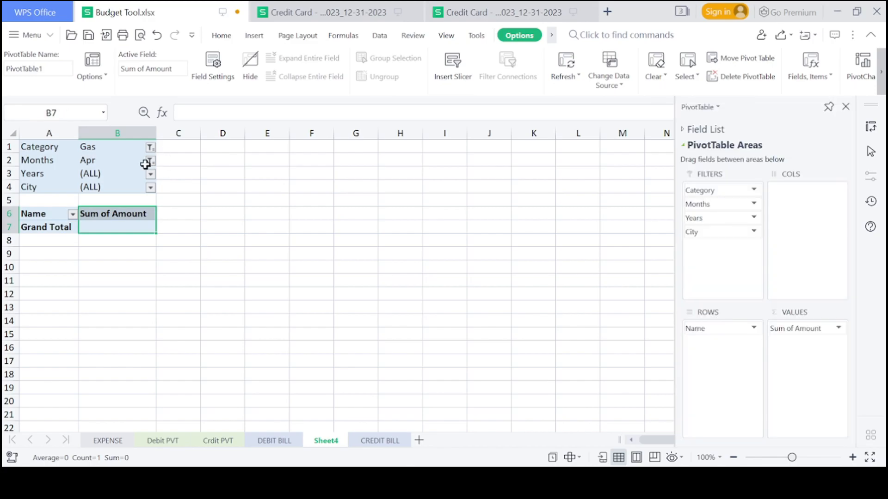
Filter the pivot table to the Gas category, check Jul and Aug in turn, and show all months again
{"action": "left_click", "coordinate": [149, 162]}
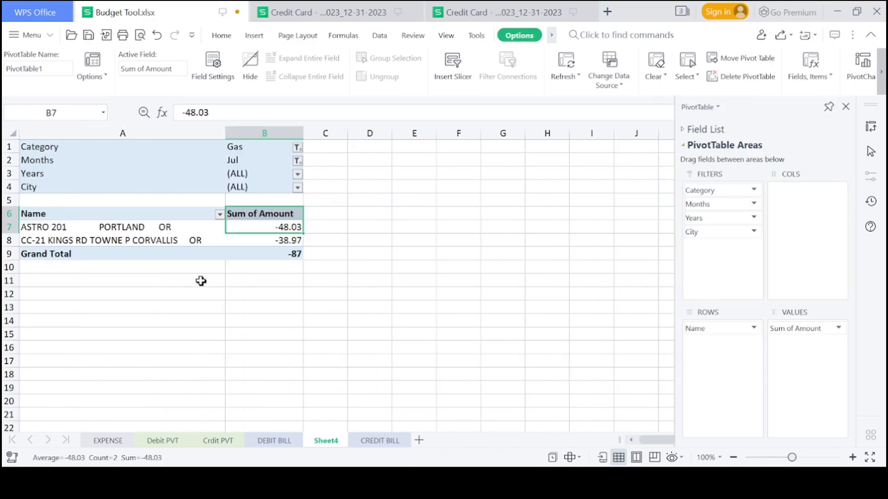
{"action": "left_click", "coordinate": [297, 160]}
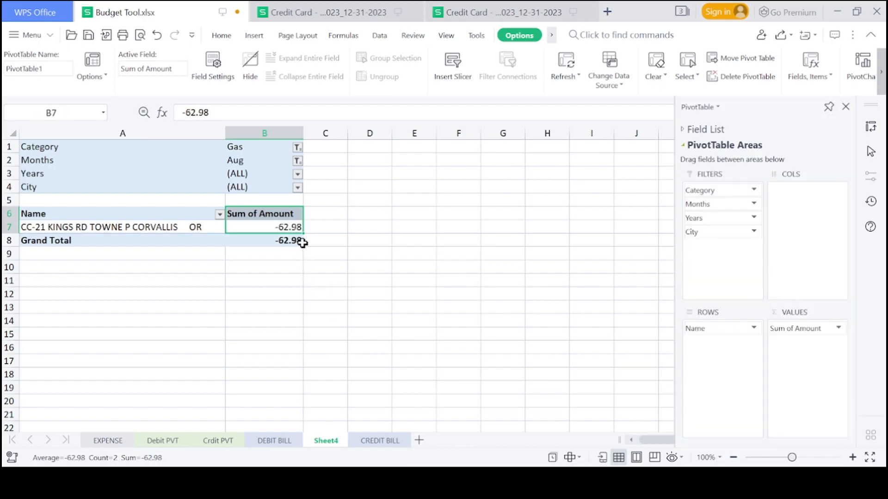
{"action": "left_click", "coordinate": [297, 174]}
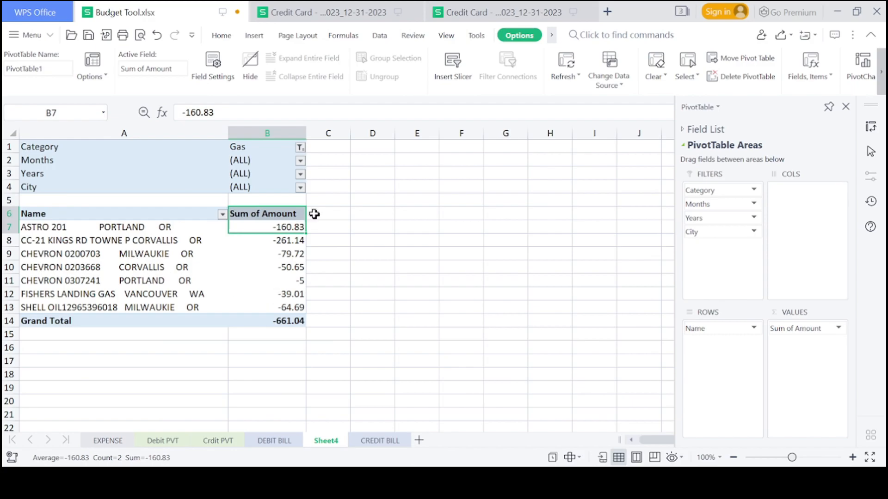
Drill down into the ASTRO 201 Portland amount in the pivot table and review the dates of its transactions
{"action": "double_click", "coordinate": [281, 227]}
{"action": "left_click_drag", "start_coordinate": [62, 162], "coordinate": [310, 187]}
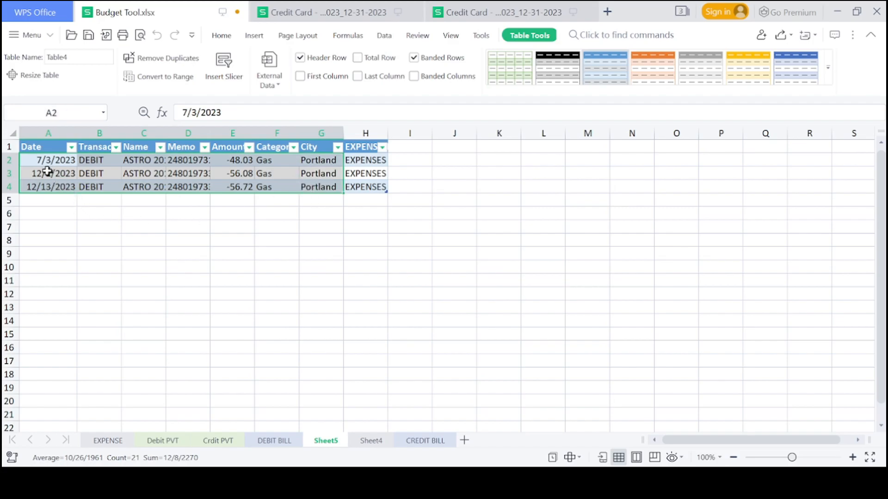
{"action": "left_click_drag", "start_coordinate": [51, 184], "coordinate": [49, 173]}
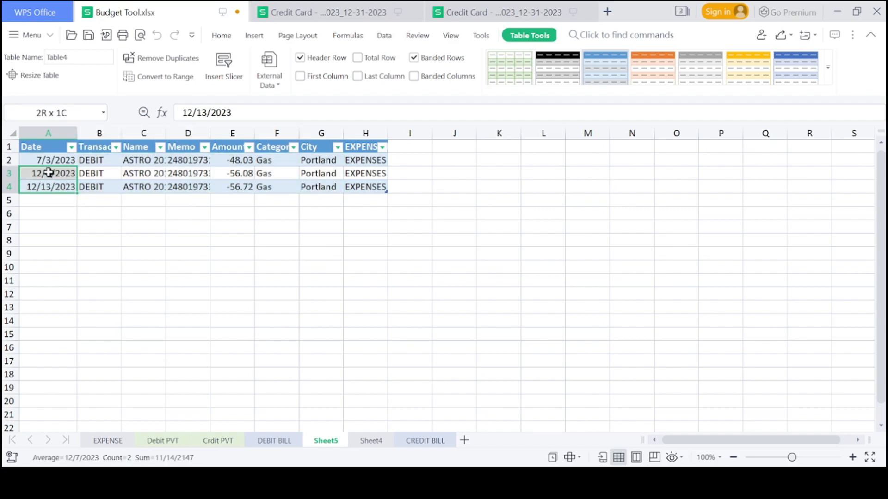
{"action": "left_click", "coordinate": [52, 159]}
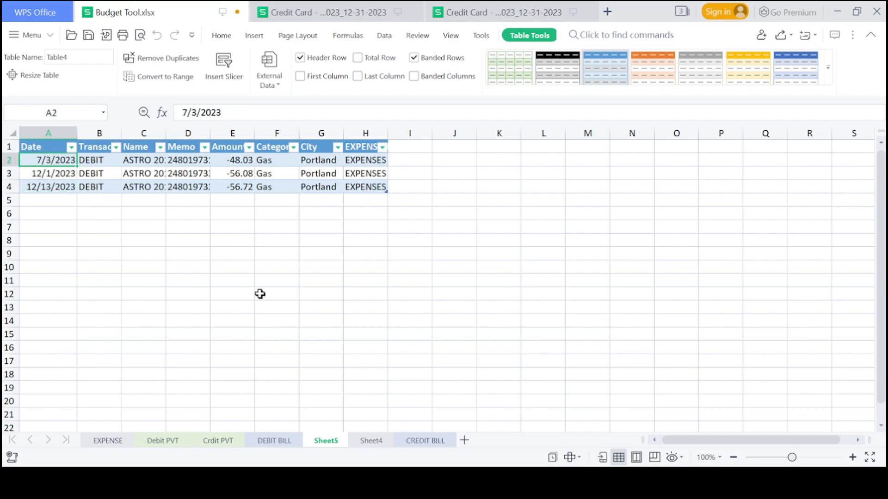
Drill down into the CC-21 KINGS RD amount on Sheet4, auto-fit the Memo and Name columns, and review the listed dates and names
{"action": "left_click", "coordinate": [370, 442]}
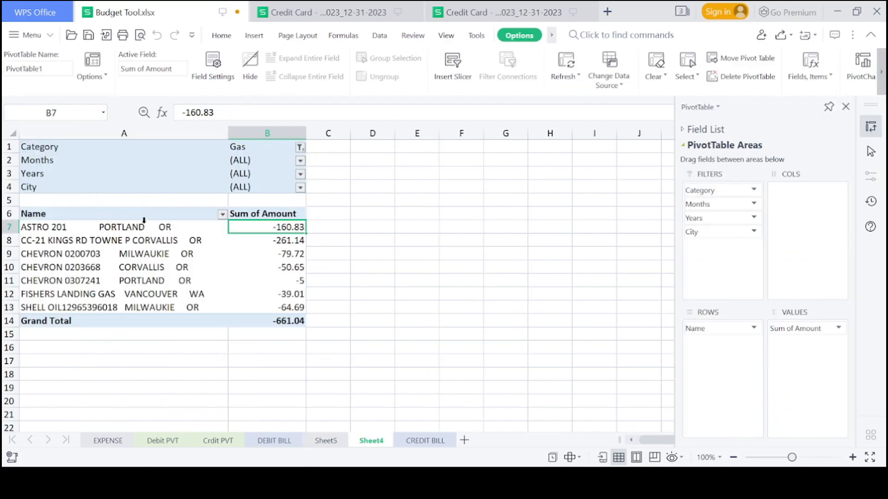
{"action": "double_click", "coordinate": [285, 240]}
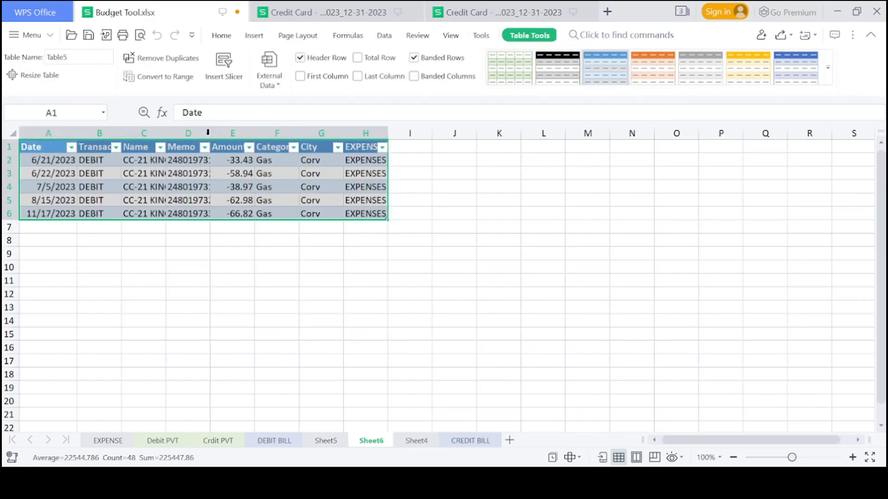
{"action": "double_click", "coordinate": [210, 134]}
{"action": "left_click", "coordinate": [406, 165]}
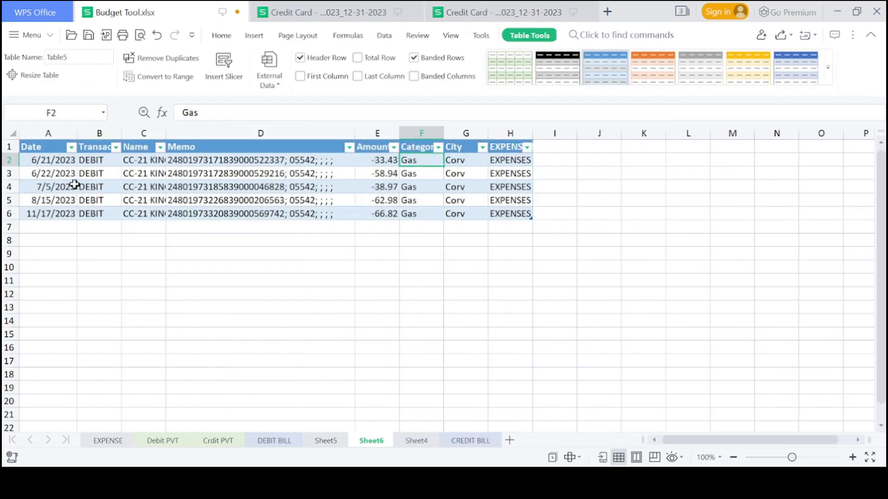
{"action": "left_click_drag", "start_coordinate": [65, 161], "coordinate": [52, 215]}
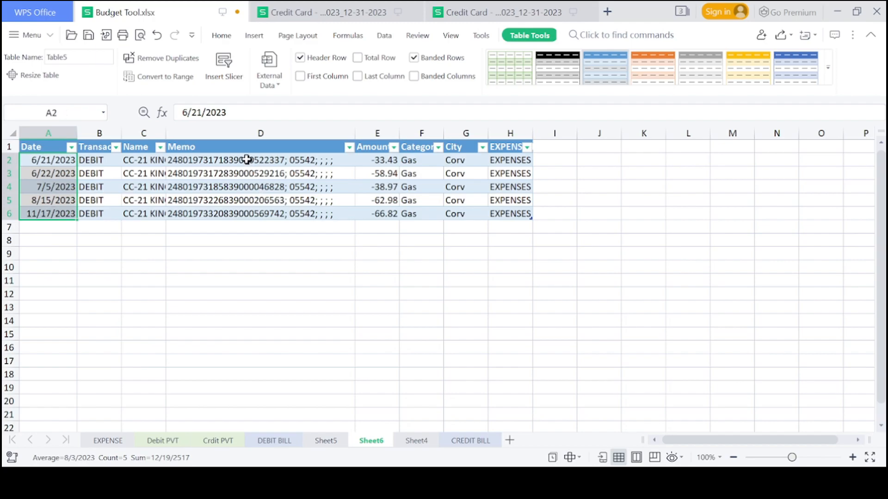
{"action": "double_click", "coordinate": [166, 134]}
{"action": "left_click_drag", "start_coordinate": [224, 160], "coordinate": [254, 214]}
{"action": "left_click", "coordinate": [265, 240]}
Delete the two drill-down detail sheets, Sheet5 and Sheet6
{"action": "left_click", "coordinate": [325, 441]}
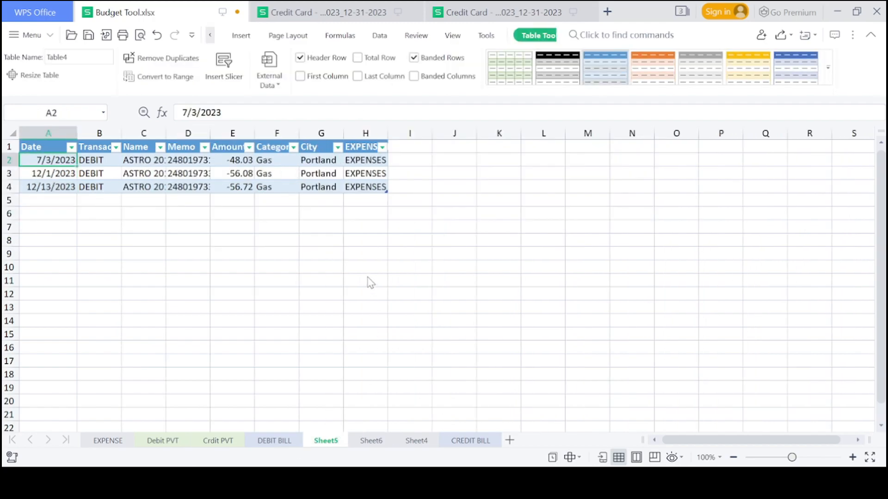
{"action": "left_click", "coordinate": [368, 214]}
{"action": "key", "text": "Return"}
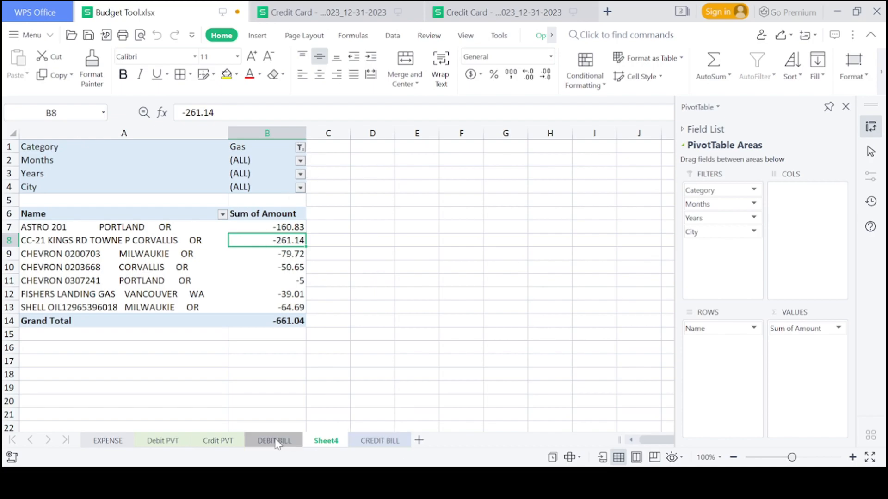
Go back to the first rows of CREDIT BILL and examine the Category, City and EXPENSE/INCOME formulas against the keyword lookup table
{"action": "left_click", "coordinate": [380, 441]}
{"action": "left_click", "coordinate": [561, 188]}
{"action": "scroll", "coordinate": [490, 208], "scroll_direction": "up", "scroll_amount": 20}
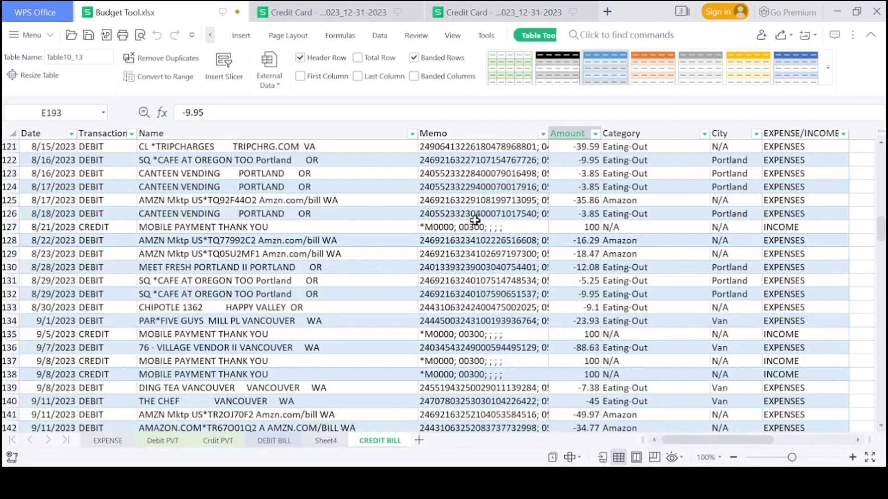
{"action": "left_click_drag", "start_coordinate": [881, 229], "coordinate": [881, 148]}
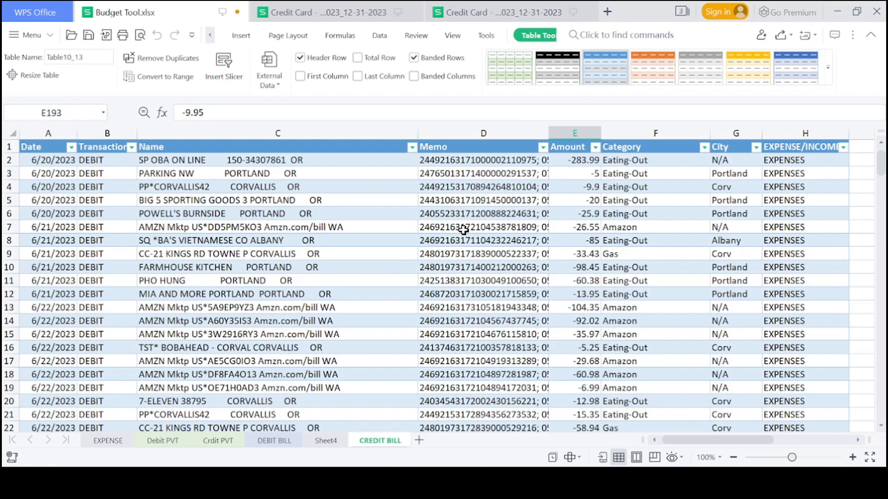
{"action": "left_click", "coordinate": [647, 159]}
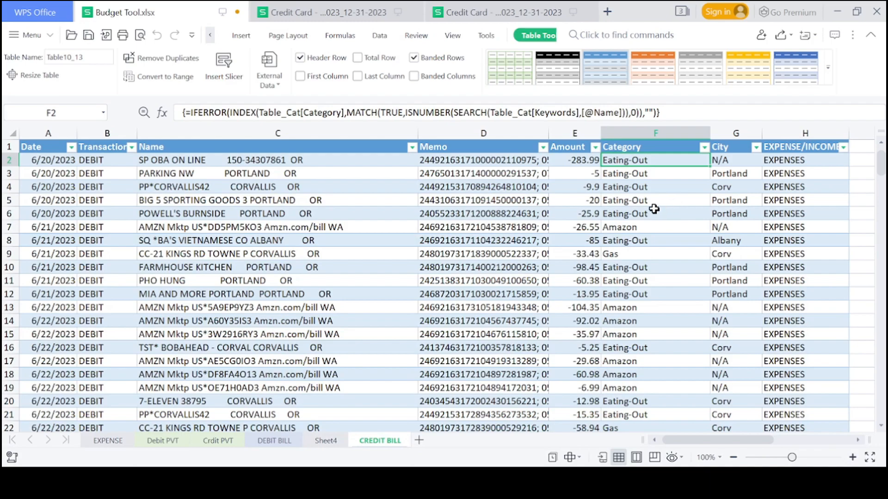
{"action": "scroll", "coordinate": [657, 204], "scroll_direction": "right", "scroll_amount": 3}
{"action": "scroll", "coordinate": [554, 162], "scroll_direction": "right", "scroll_amount": 2}
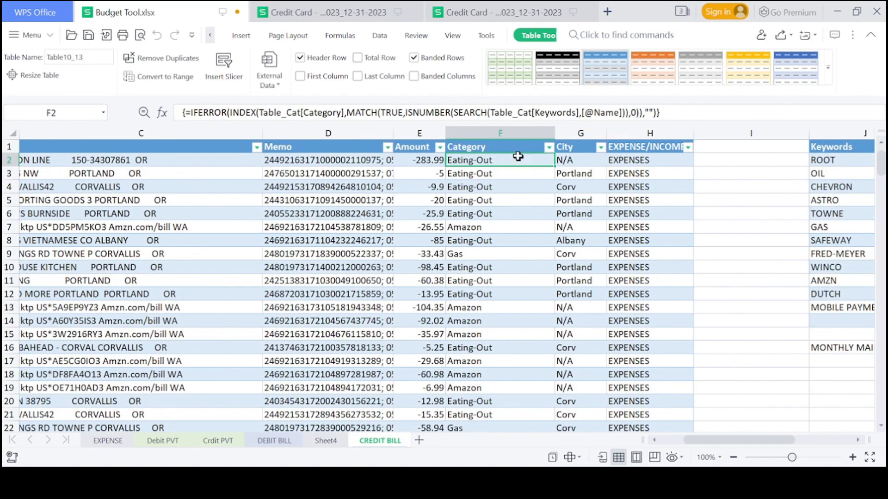
{"action": "left_click", "coordinate": [571, 164]}
{"action": "left_click", "coordinate": [630, 165]}
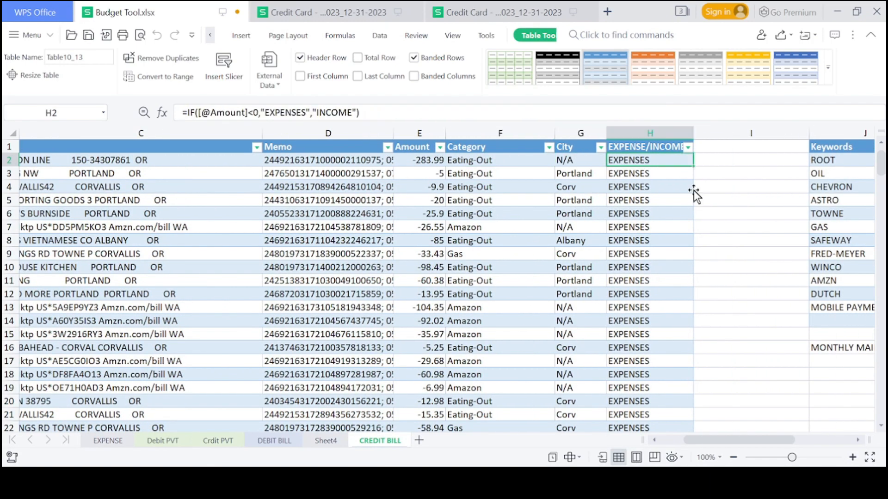
{"action": "scroll", "coordinate": [692, 188], "scroll_direction": "right", "scroll_amount": 3}
{"action": "left_click", "coordinate": [388, 160]}
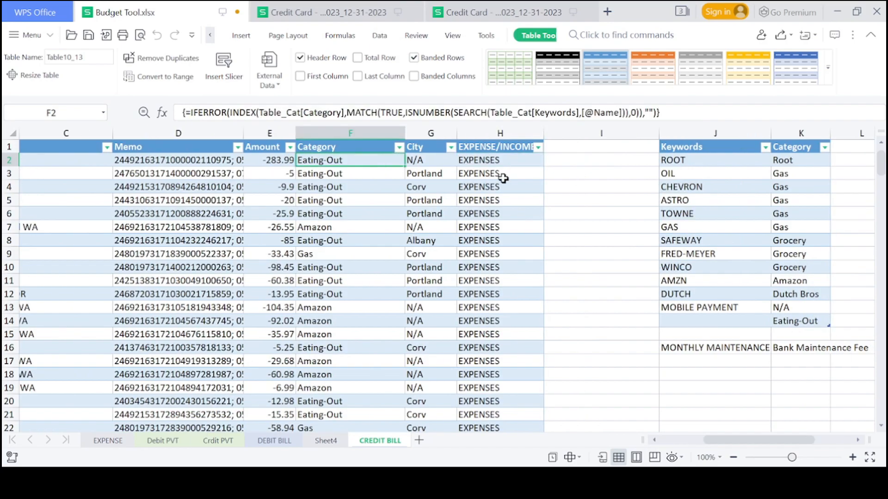
Open the Category formula of the first transaction, examine its references to the Name column and the Table_Cat lookup, and re-enter it as an array formula
{"action": "scroll", "coordinate": [504, 178], "scroll_direction": "left", "scroll_amount": 4}
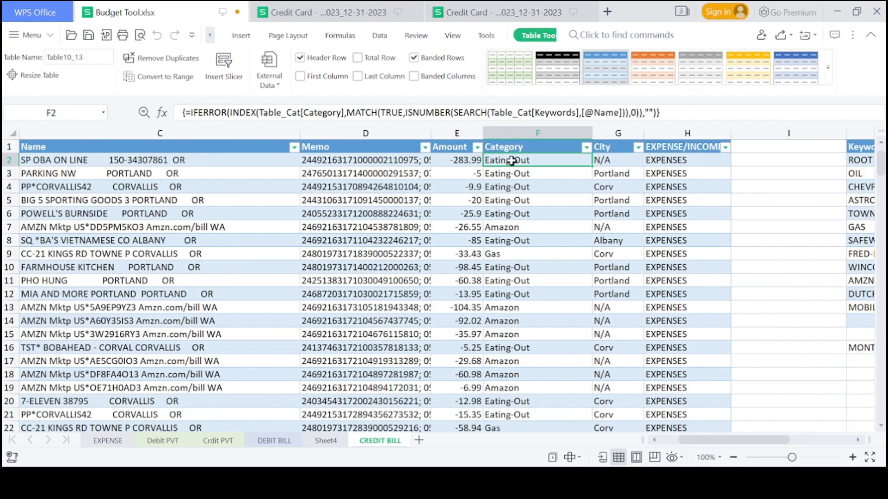
{"action": "double_click", "coordinate": [535, 164]}
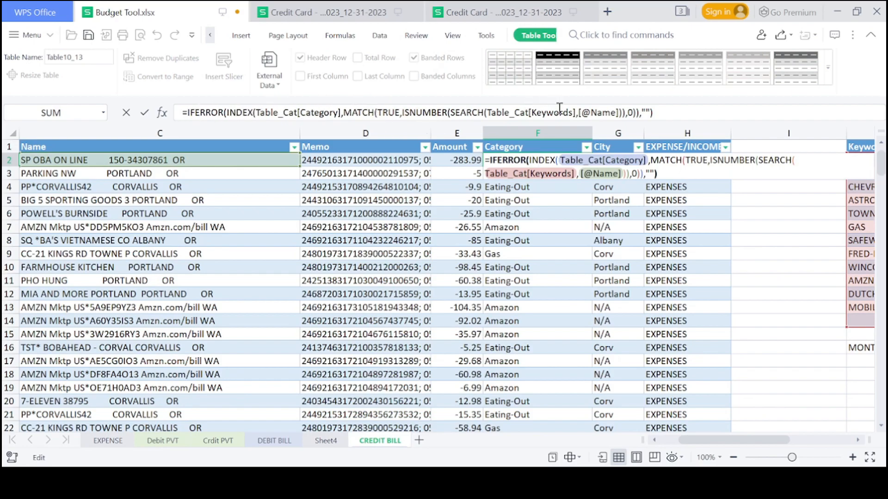
{"action": "left_click", "coordinate": [560, 110]}
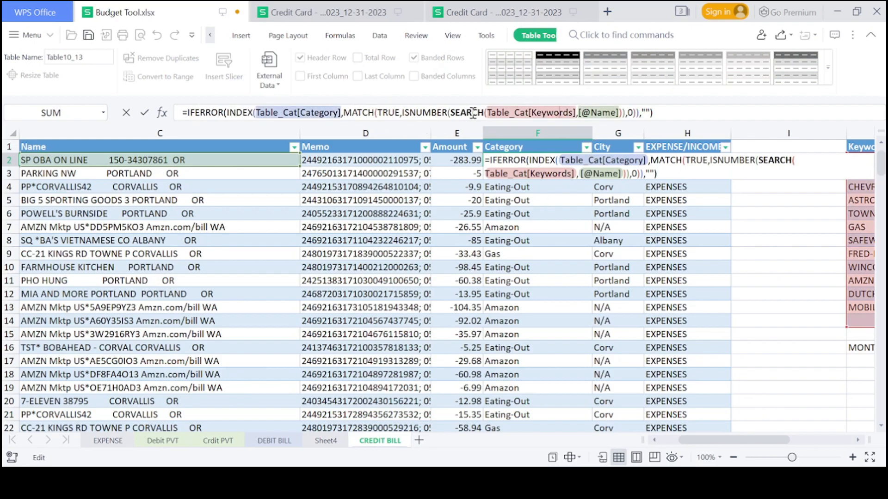
{"action": "scroll", "coordinate": [605, 187], "scroll_direction": "right", "scroll_amount": 3}
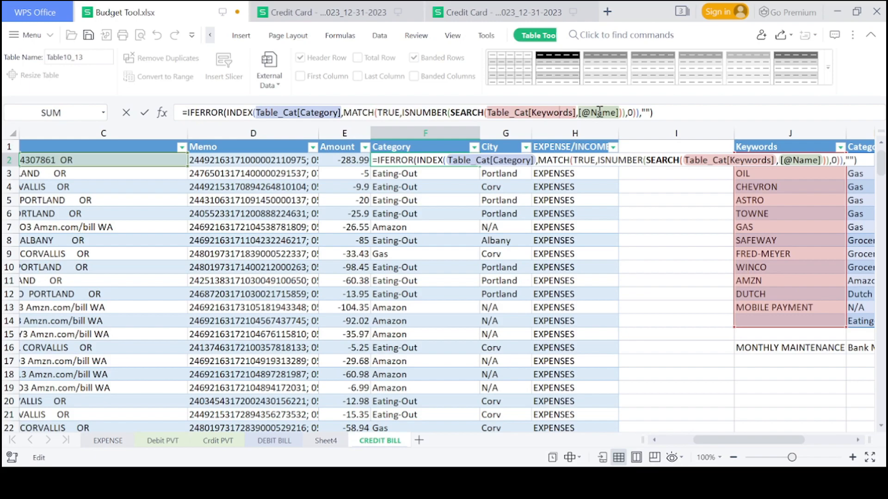
{"action": "scroll", "coordinate": [329, 176], "scroll_direction": "left", "scroll_amount": 5}
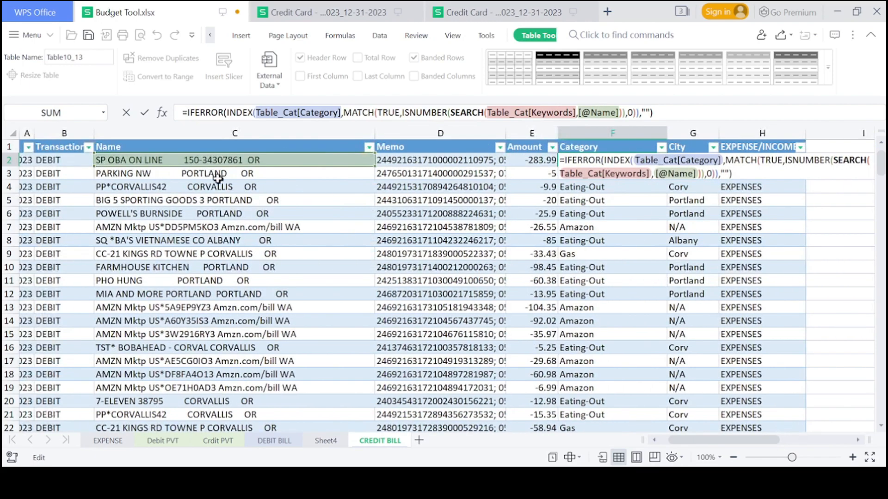
{"action": "scroll", "coordinate": [718, 277], "scroll_direction": "right", "scroll_amount": 5}
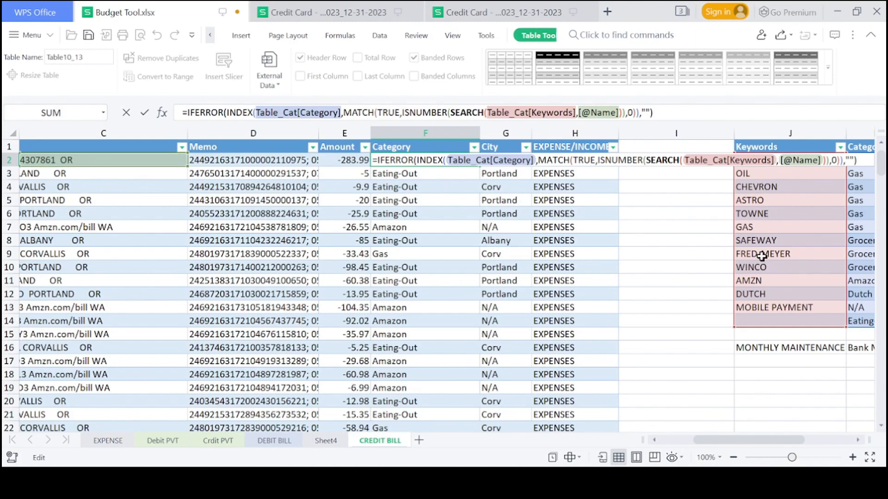
{"action": "scroll", "coordinate": [771, 240], "scroll_direction": "right", "scroll_amount": 2}
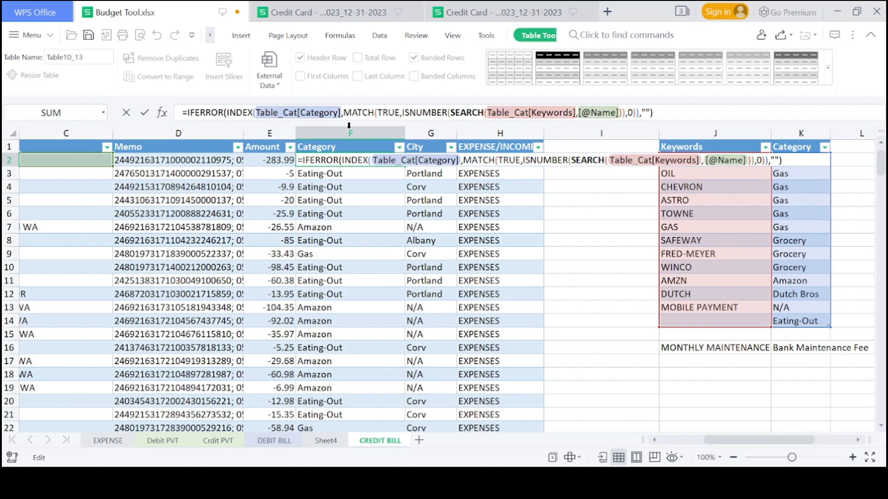
{"action": "key", "text": "ctrl+shift+Return"}
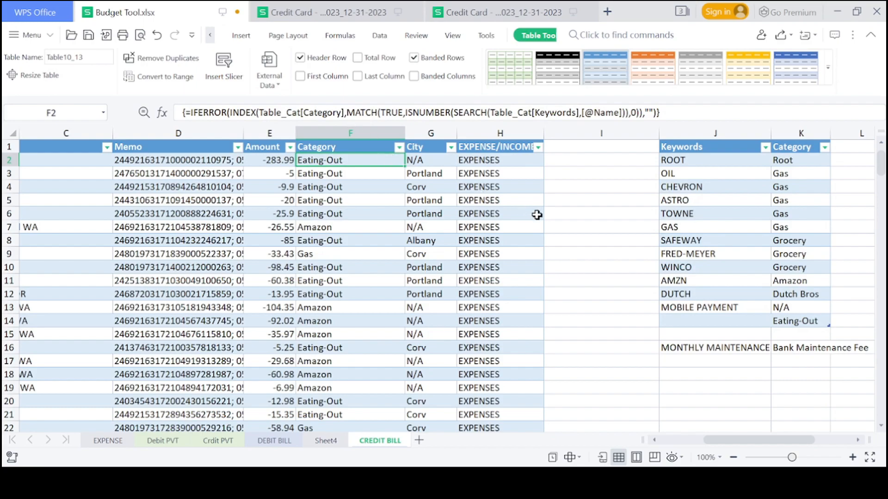
Compare the Amazon transaction in row 7 with the AMZN entry in the keyword lookup table
{"action": "left_click_drag", "start_coordinate": [724, 147], "coordinate": [795, 305]}
{"action": "left_click", "coordinate": [729, 161]}
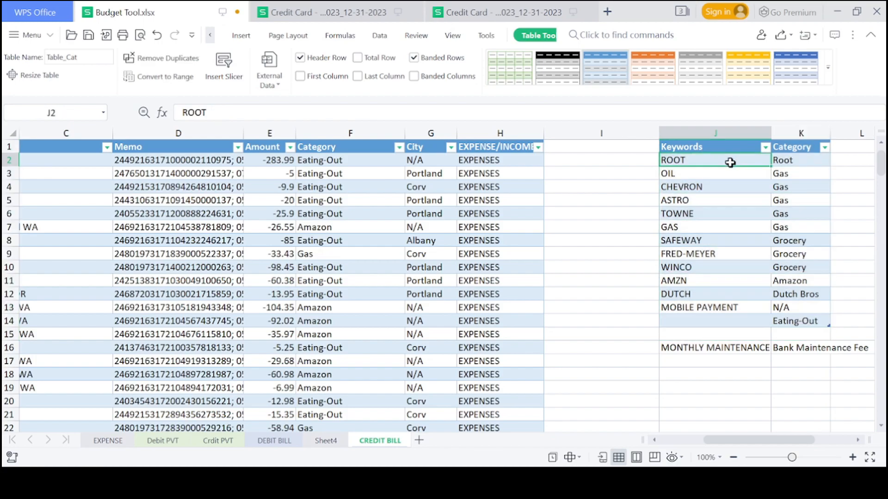
{"action": "scroll", "coordinate": [330, 167], "scroll_direction": "left", "scroll_amount": 5}
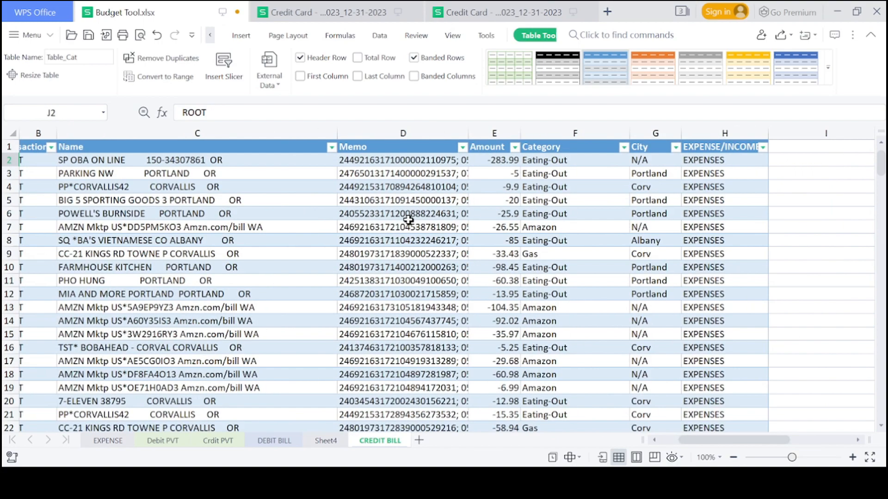
{"action": "left_click", "coordinate": [555, 233]}
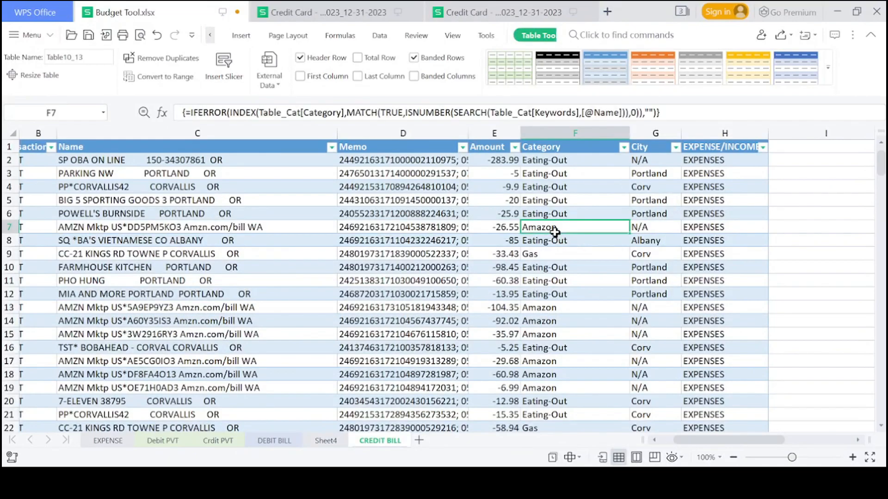
{"action": "left_click", "coordinate": [215, 231]}
{"action": "scroll", "coordinate": [738, 268], "scroll_direction": "right", "scroll_amount": 5}
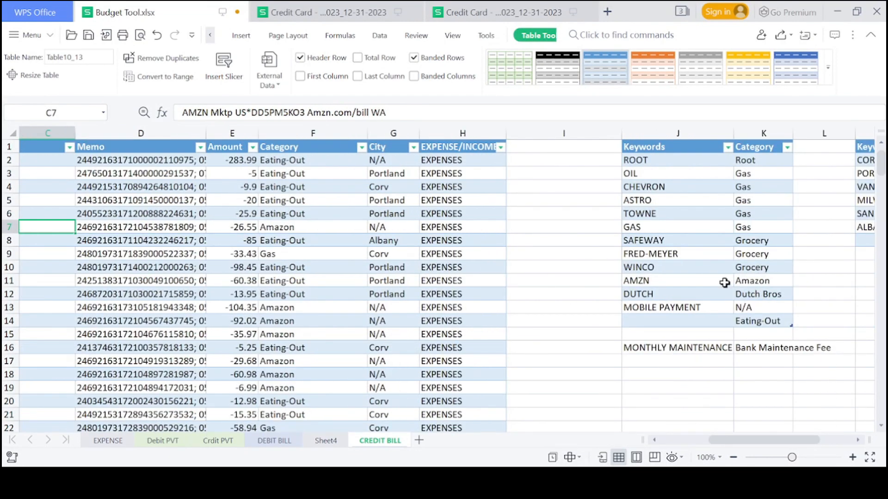
{"action": "left_click", "coordinate": [761, 283]}
{"action": "left_click", "coordinate": [692, 283]}
{"action": "scroll", "coordinate": [686, 289], "scroll_direction": "right", "scroll_amount": 3}
{"action": "scroll", "coordinate": [615, 278], "scroll_direction": "left", "scroll_amount": 6}
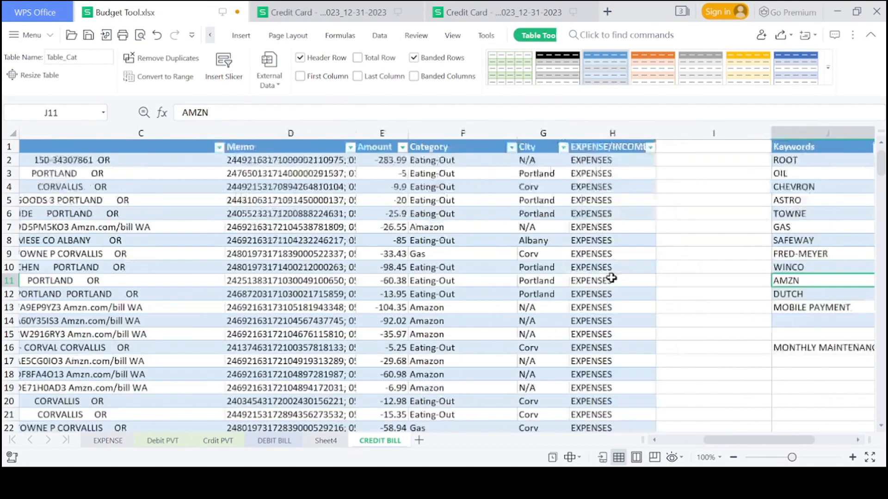
{"action": "scroll", "coordinate": [658, 268], "scroll_direction": "right", "scroll_amount": 3}
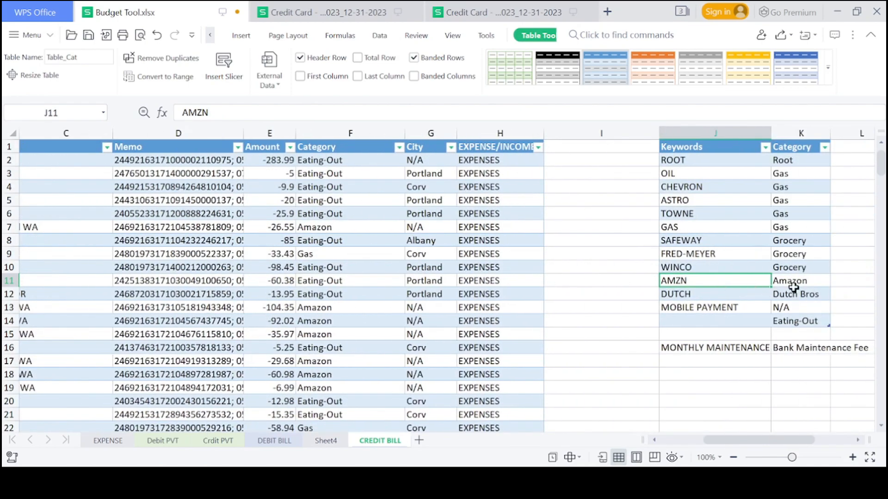
Filter CREDIT BILL to the Gas category and examine the keywords in the listed names, including TOWNE
{"action": "left_click", "coordinate": [738, 229]}
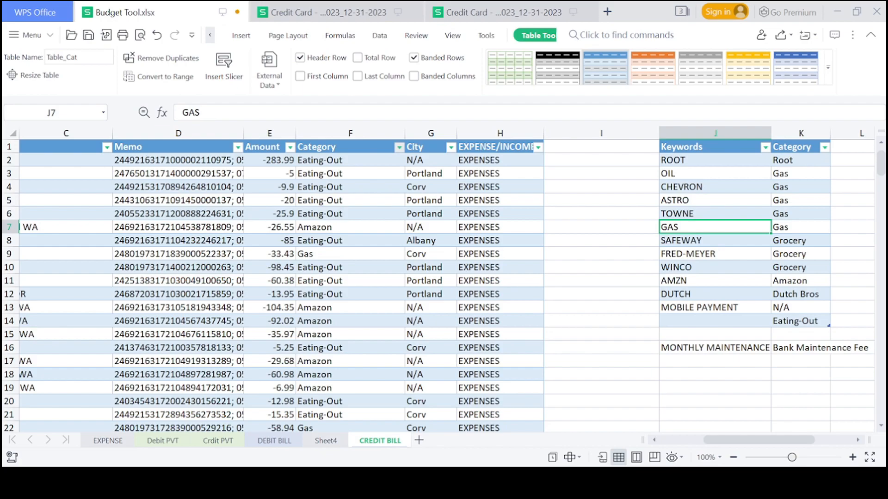
{"action": "scroll", "coordinate": [422, 224], "scroll_direction": "left", "scroll_amount": 3}
{"action": "left_click", "coordinate": [190, 162]}
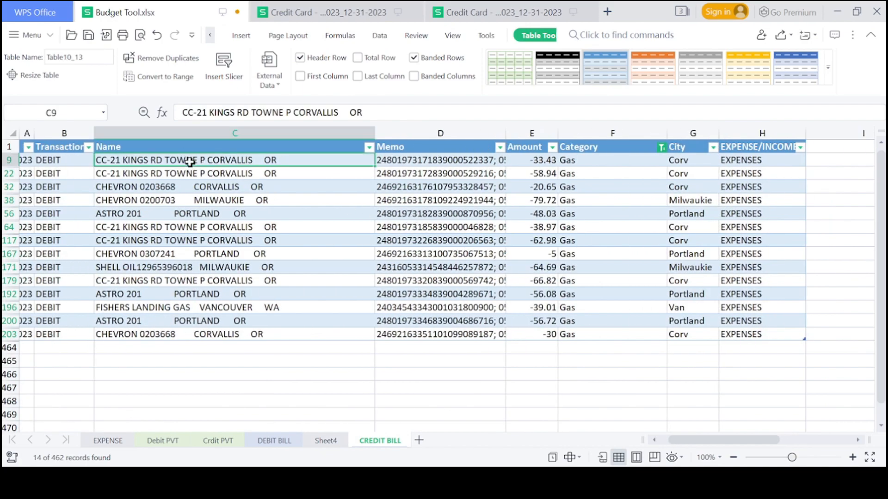
{"action": "left_click_drag", "start_coordinate": [197, 160], "coordinate": [204, 333]}
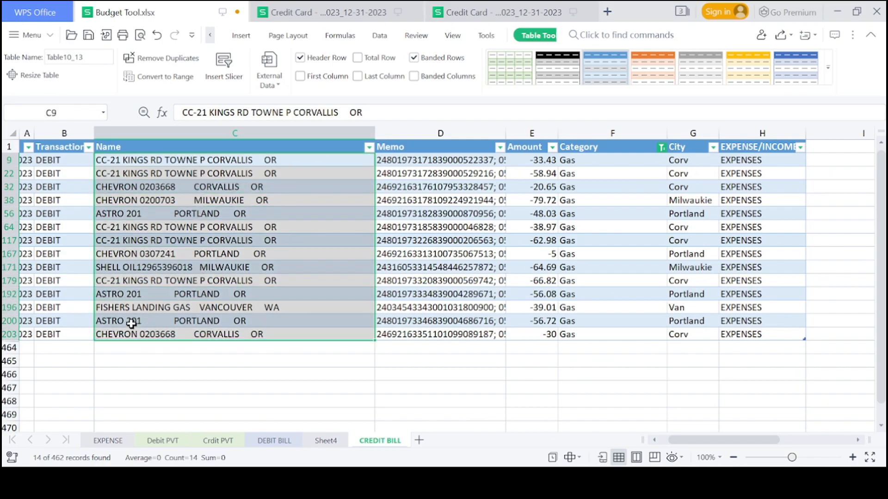
{"action": "left_click", "coordinate": [131, 324]}
{"action": "left_click", "coordinate": [144, 292]}
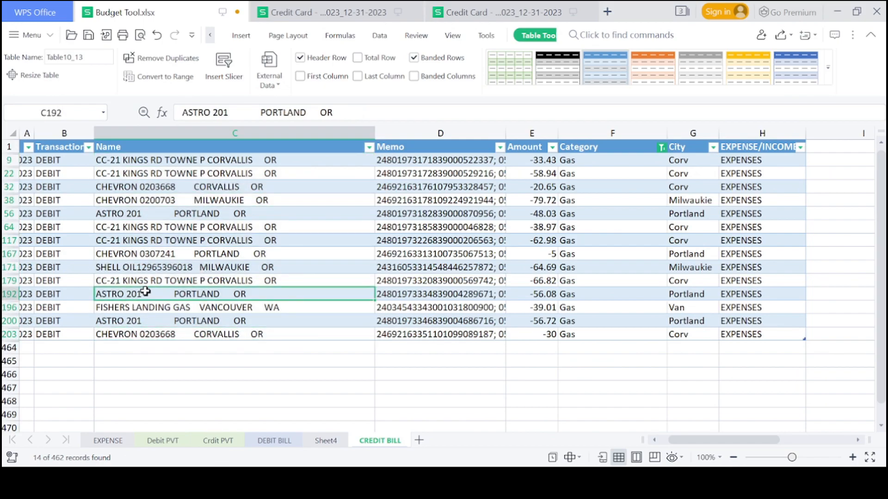
{"action": "left_click", "coordinate": [183, 307]}
{"action": "left_click", "coordinate": [157, 335]}
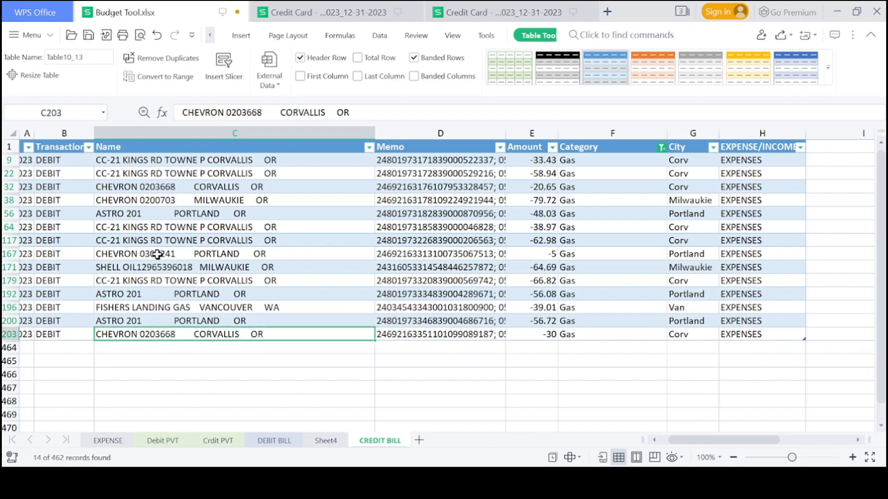
{"action": "left_click", "coordinate": [192, 227]}
{"action": "double_click", "coordinate": [192, 227]}
{"action": "double_click", "coordinate": [184, 227]}
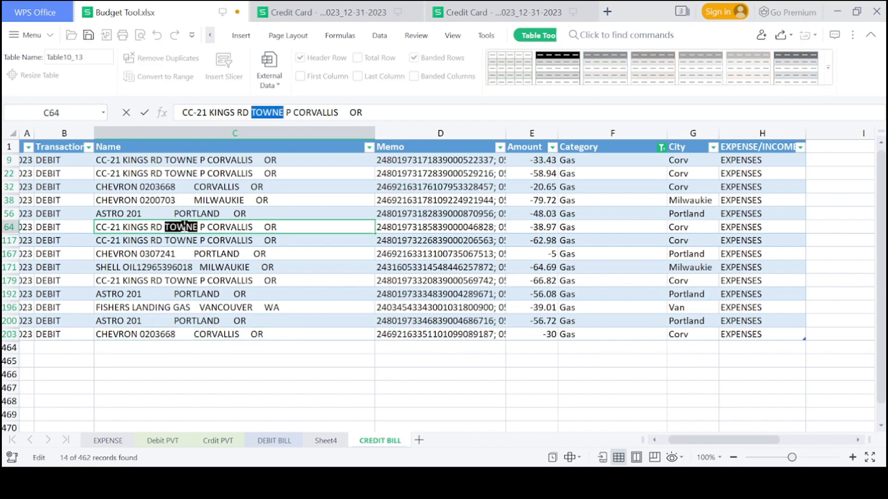
{"action": "key", "text": "Return"}
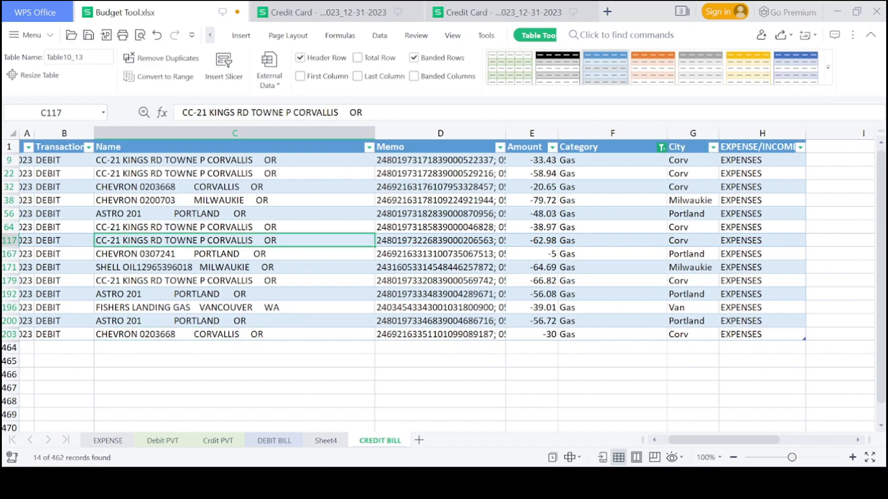
Clear the Gas filter and check the TOWNE and OIL entries in the keyword lookup table
{"action": "left_click", "coordinate": [541, 275]}
{"action": "scroll", "coordinate": [596, 249], "scroll_direction": "right", "scroll_amount": 3}
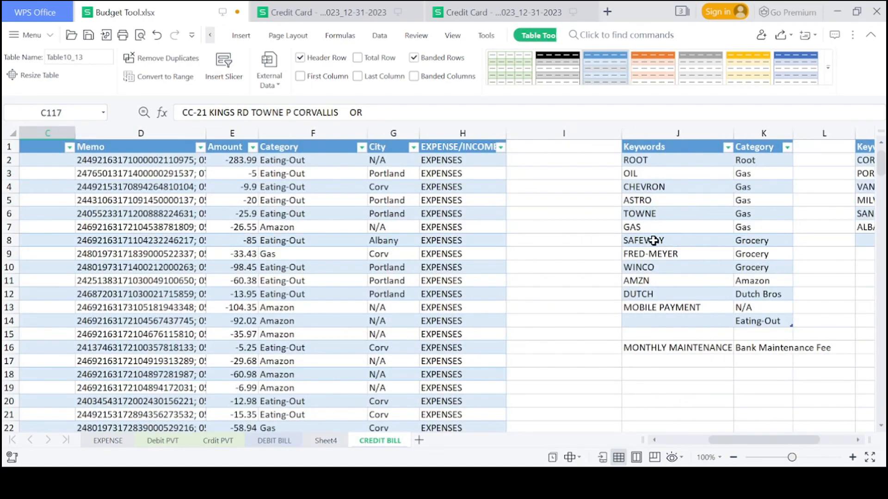
{"action": "left_click", "coordinate": [646, 213]}
{"action": "left_click", "coordinate": [665, 174]}
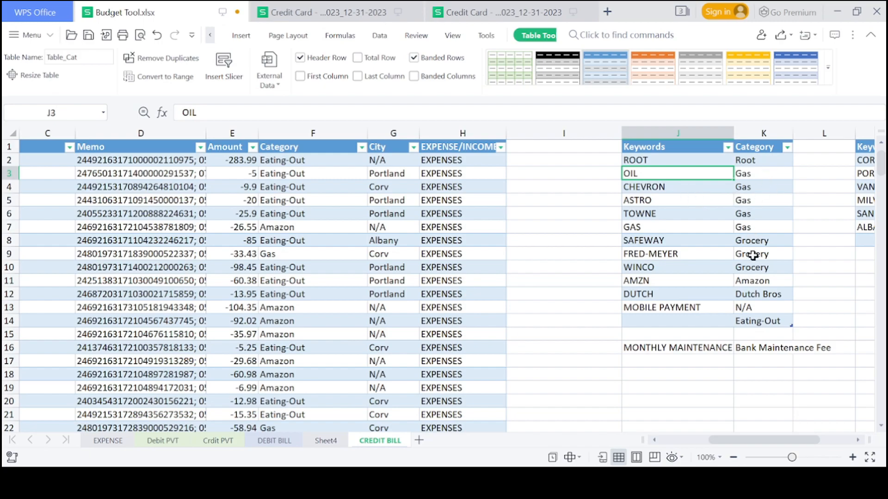
Set the lookup category for the SAFEWAY keyword to Safeway and for FRED-MEYER to Fred-Meyer
{"action": "left_click", "coordinate": [789, 239]}
{"action": "type", "text": "s"}
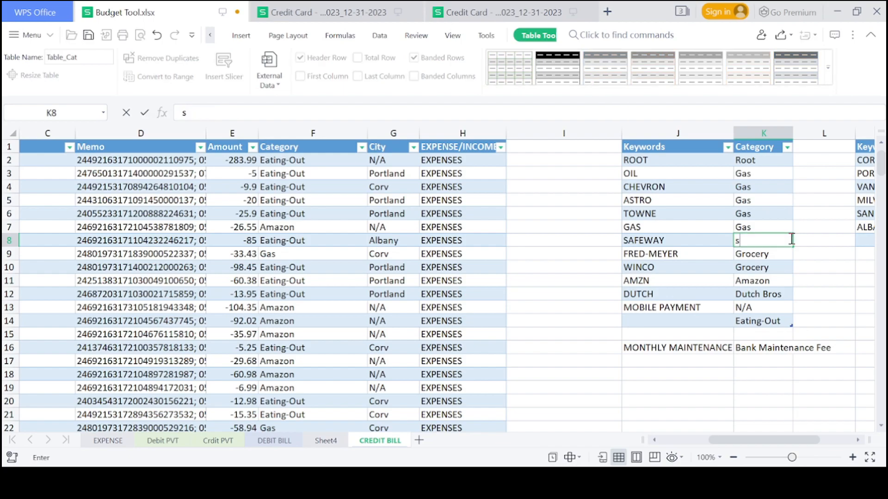
{"action": "type", "text": "AF"}
{"action": "key", "text": "BackSpace"}
{"action": "key", "text": "BackSpace"}
{"action": "key", "text": "BackSpace"}
{"action": "type", "text": "Safeway"}
{"action": "key", "text": "Return"}
{"action": "type", "text": "F"}
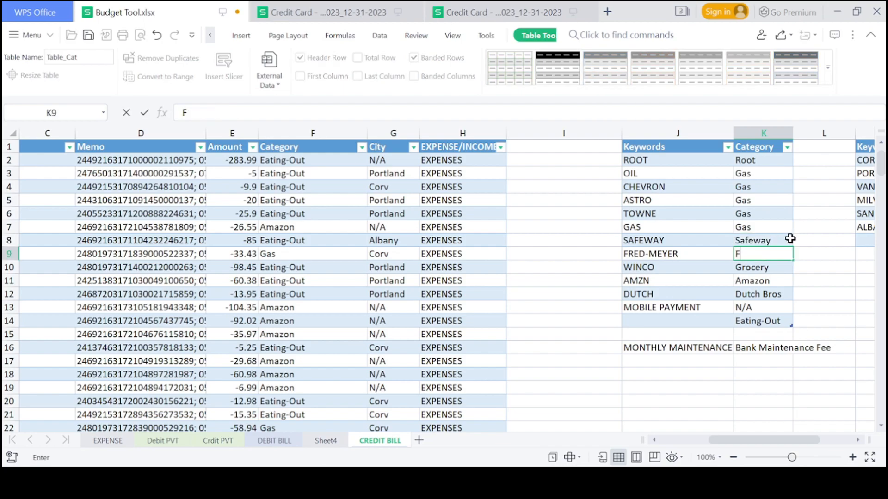
{"action": "type", "text": "red-Meye"}
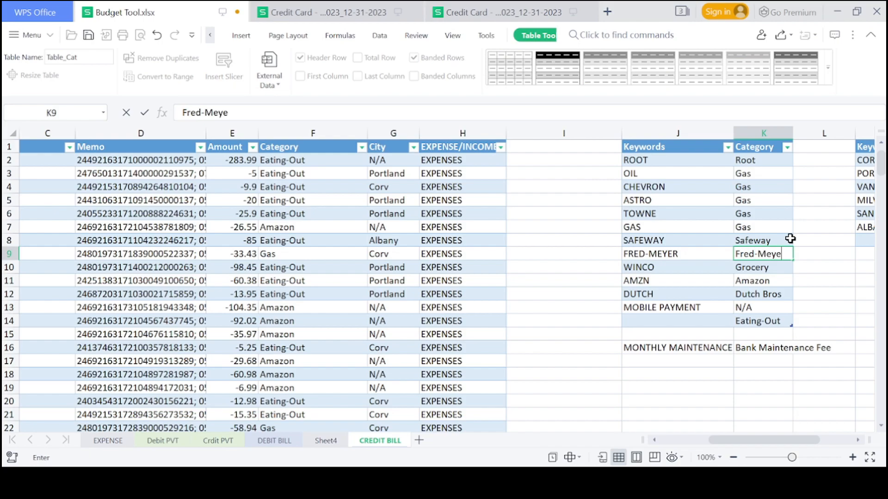
{"action": "type", "text": "r"}
{"action": "key", "text": "Return"}
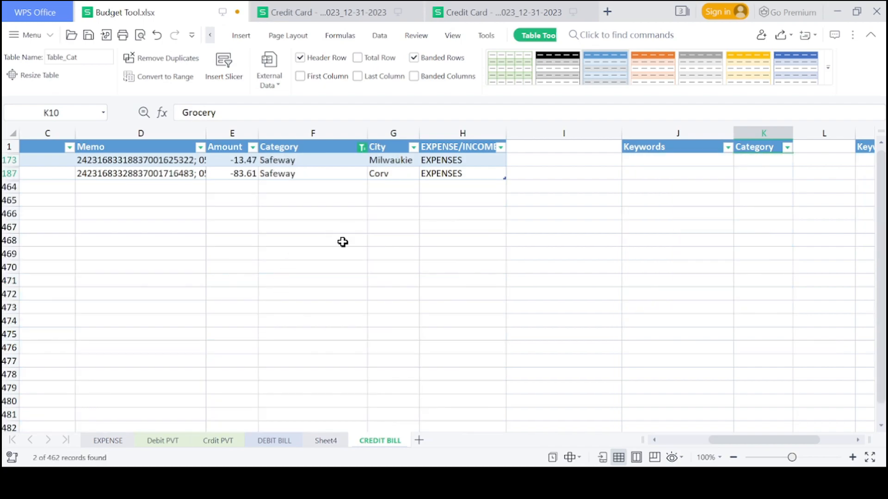
Filter CREDIT BILL to the Safeway category, review the matching transactions and clear the filter
{"action": "scroll", "coordinate": [337, 247], "scroll_direction": "left", "scroll_amount": 2}
{"action": "scroll", "coordinate": [333, 254], "scroll_direction": "right", "scroll_amount": 2}
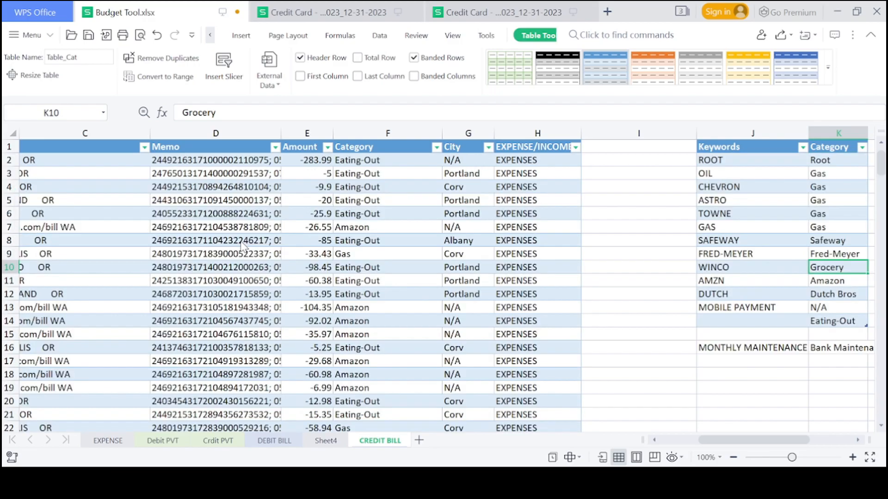
{"action": "scroll", "coordinate": [340, 275], "scroll_direction": "right", "scroll_amount": 3}
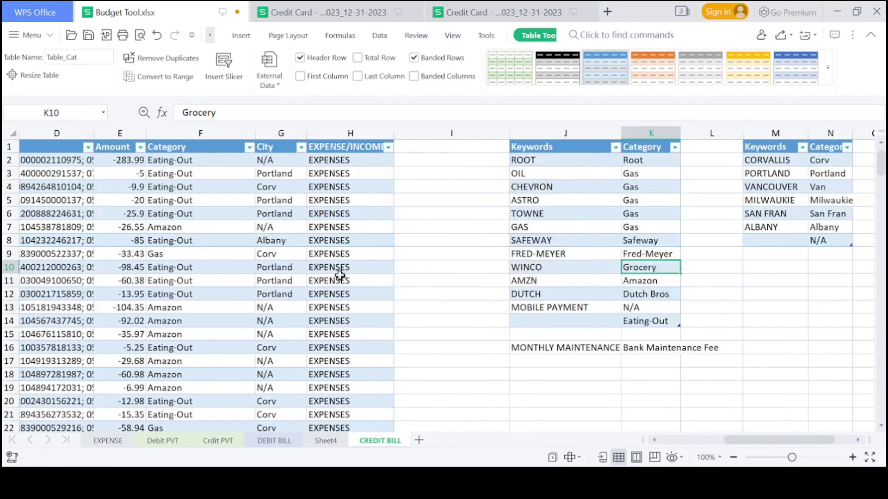
Set the lookup category for both the FRED-MEYER and SAFEWAY keywords to Grocery
{"action": "left_click", "coordinate": [639, 256]}
{"action": "type", "text": "Gro"}
{"action": "key", "text": "Return"}
{"action": "key", "text": "Up"}
{"action": "key", "text": "Up"}
{"action": "type", "text": "Gr"}
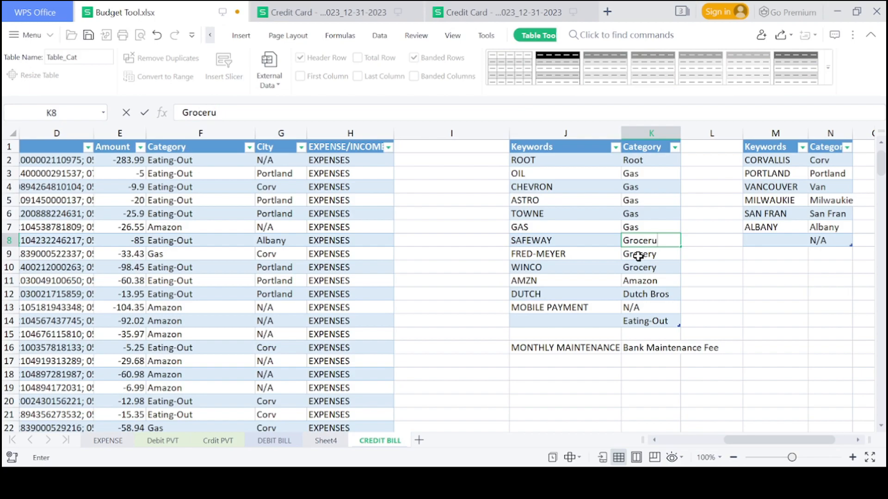
{"action": "key", "text": "BackSpace"}
{"action": "type", "text": "y"}
{"action": "key", "text": "Return"}
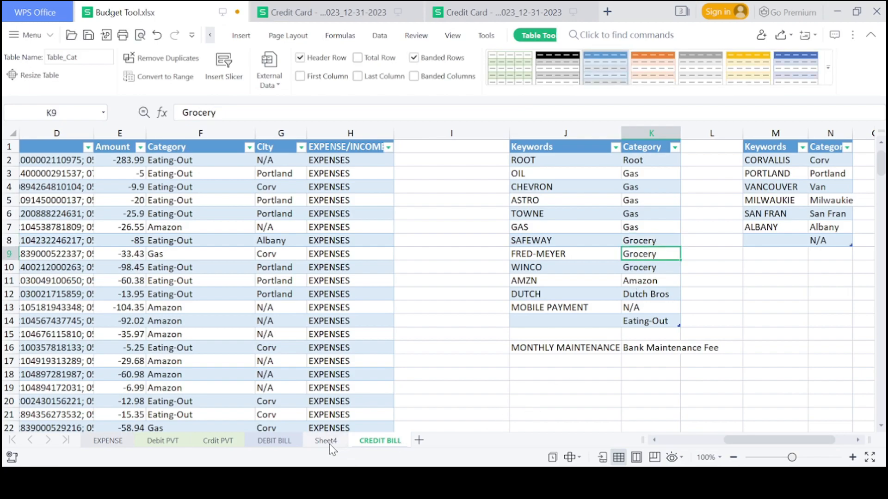
Switch to the DEBIT BILL sheet and examine its keyword lookup table, from the deposit and subscription entries to the cash-out keywords
{"action": "left_click", "coordinate": [299, 444]}
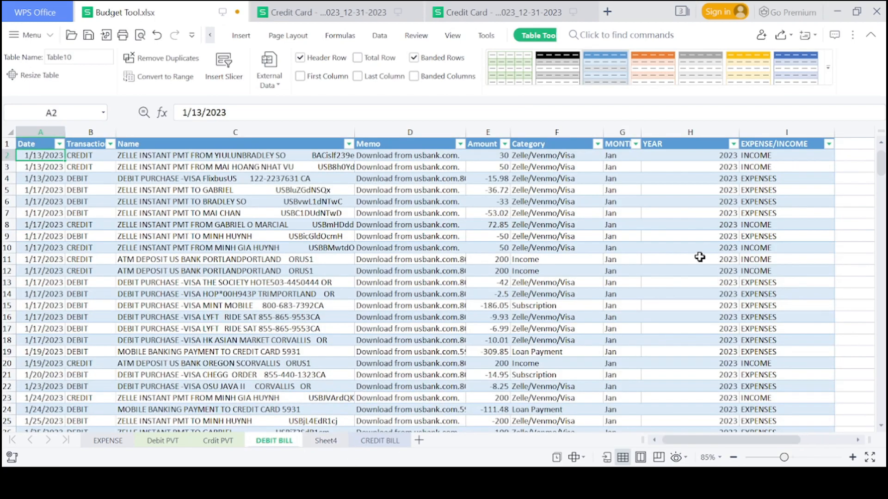
{"action": "scroll", "coordinate": [652, 275], "scroll_direction": "right", "scroll_amount": 5}
{"action": "left_click_drag", "start_coordinate": [570, 164], "coordinate": [631, 169]}
{"action": "left_click_drag", "start_coordinate": [573, 194], "coordinate": [576, 236]}
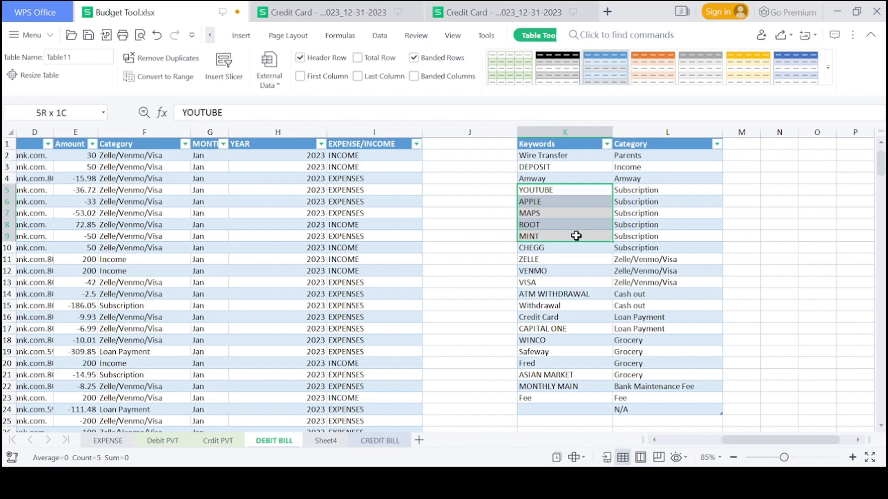
{"action": "left_click_drag", "start_coordinate": [640, 190], "coordinate": [632, 240]}
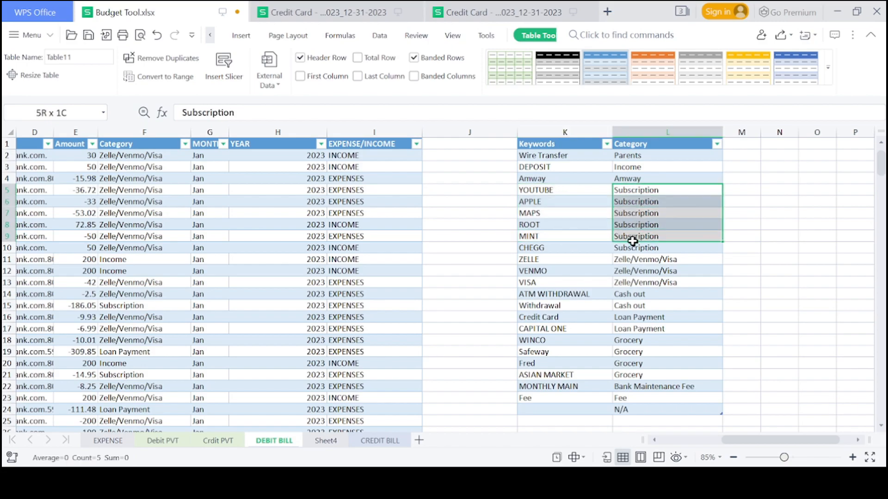
{"action": "left_click", "coordinate": [629, 247]}
{"action": "left_click_drag", "start_coordinate": [586, 262], "coordinate": [576, 305]}
{"action": "left_click", "coordinate": [575, 305]}
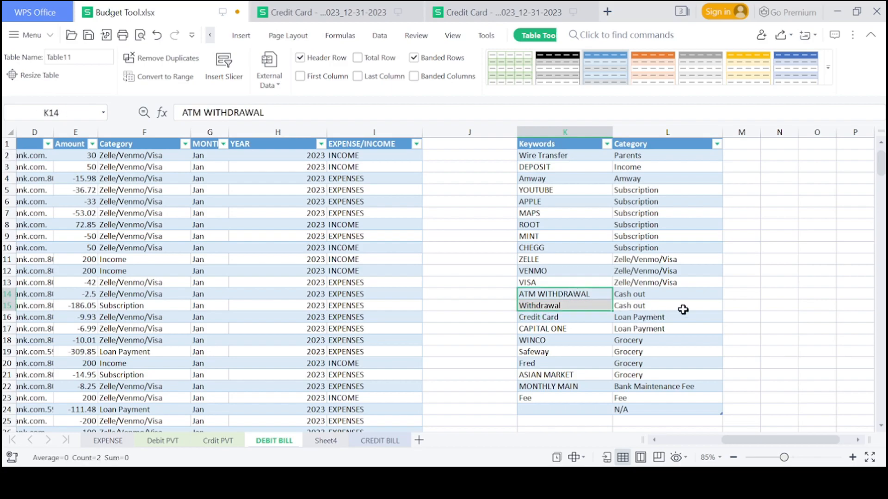
Set the lookup category for the ZELLE keyword to Zelle in the DEBIT BILL keyword table
{"action": "left_click", "coordinate": [152, 158]}
{"action": "left_click", "coordinate": [644, 259]}
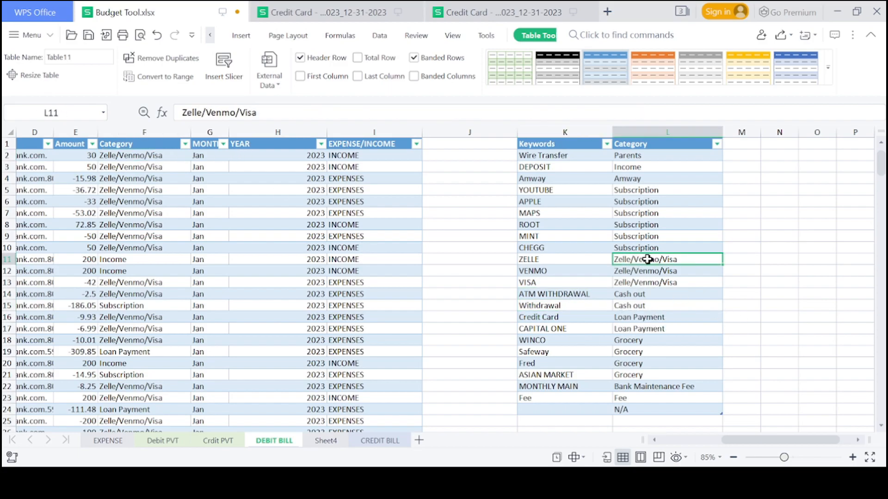
{"action": "type", "text": "Zelle/Venmo/Visa"}
{"action": "key", "text": "Return"}
{"action": "key", "text": "Up"}
{"action": "type", "text": "Zelle"}
{"action": "key", "text": "Delete"}
{"action": "key", "text": "Return"}
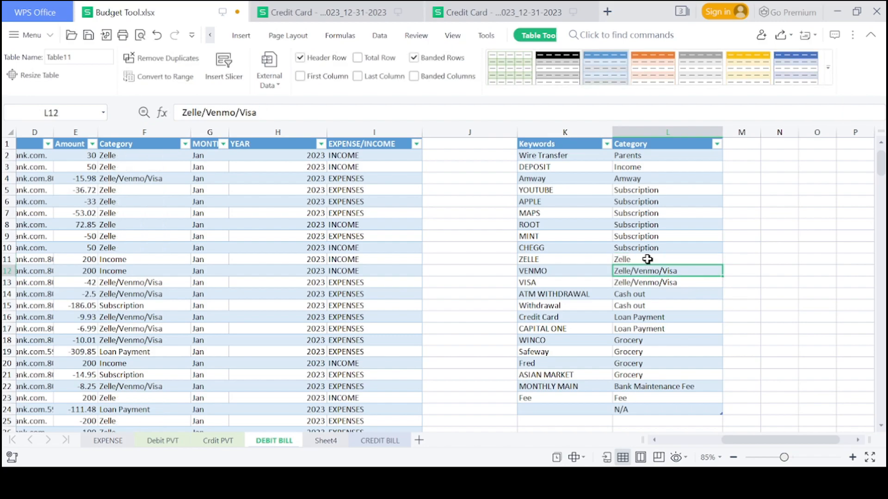
Filter DEBIT BILL to the Zelle category, review the names of the matching transactions and clear the filter
{"action": "scroll", "coordinate": [648, 259], "scroll_direction": "left", "scroll_amount": 3}
{"action": "left_click_drag", "start_coordinate": [398, 155], "coordinate": [395, 164]}
{"action": "scroll", "coordinate": [439, 215], "scroll_direction": "left", "scroll_amount": 3}
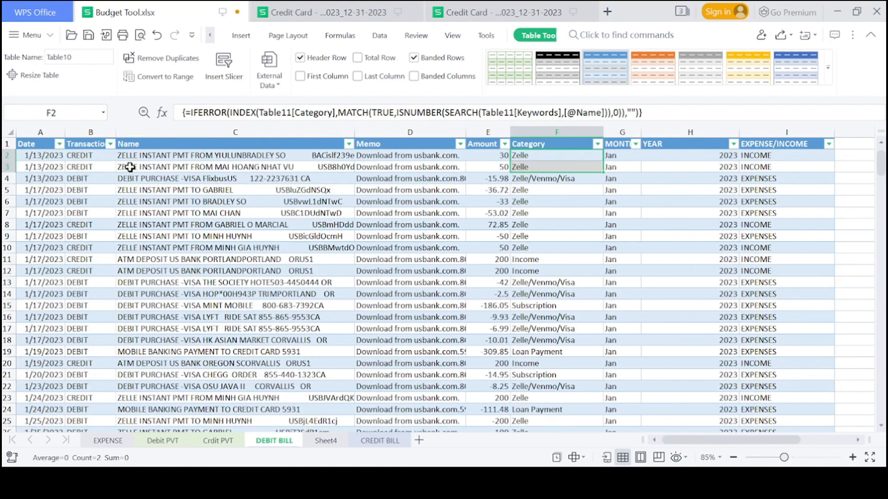
{"action": "left_click_drag", "start_coordinate": [143, 157], "coordinate": [171, 170]}
{"action": "left_click", "coordinate": [199, 201]}
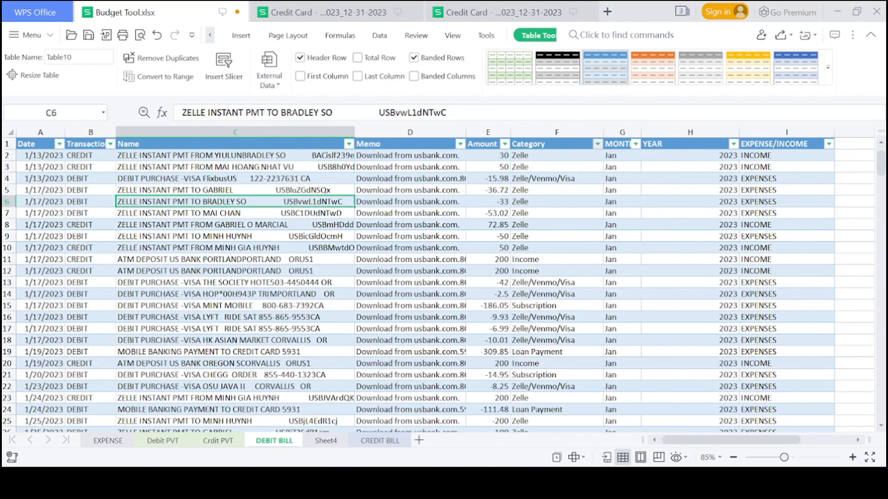
{"action": "left_click", "coordinate": [470, 296]}
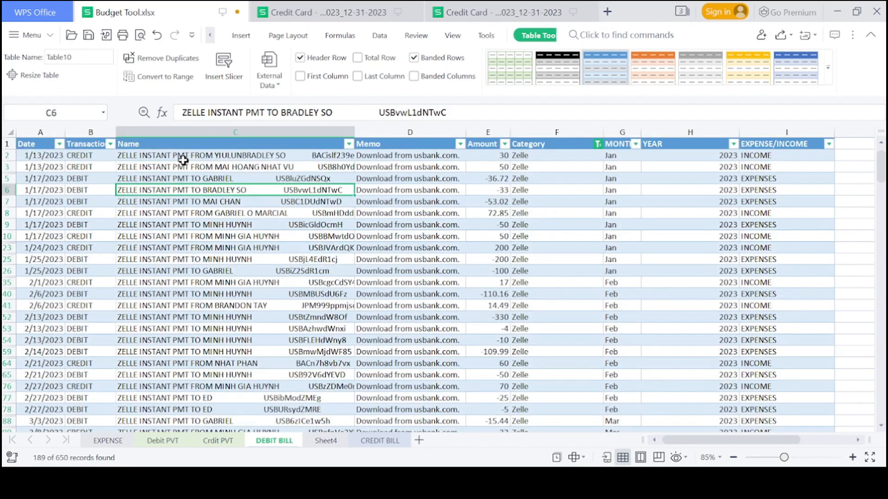
{"action": "left_click_drag", "start_coordinate": [183, 157], "coordinate": [240, 373]}
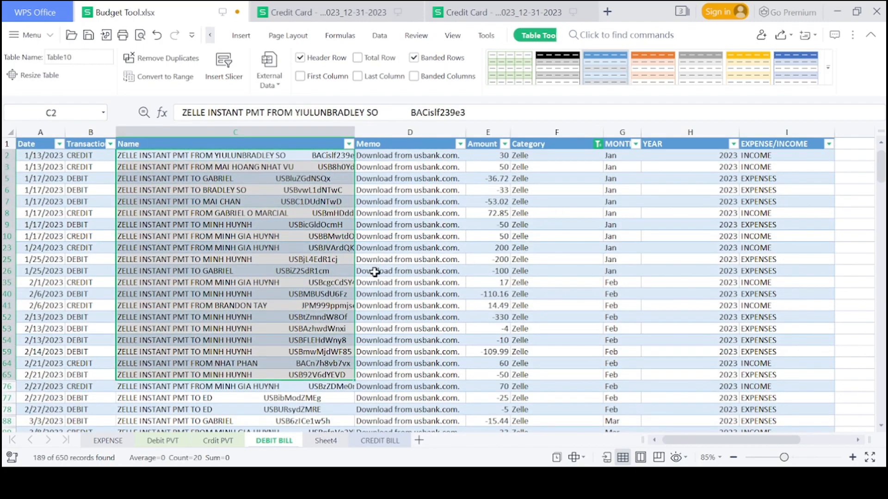
{"action": "left_click", "coordinate": [384, 271]}
{"action": "scroll", "coordinate": [616, 272], "scroll_direction": "right", "scroll_amount": 1}
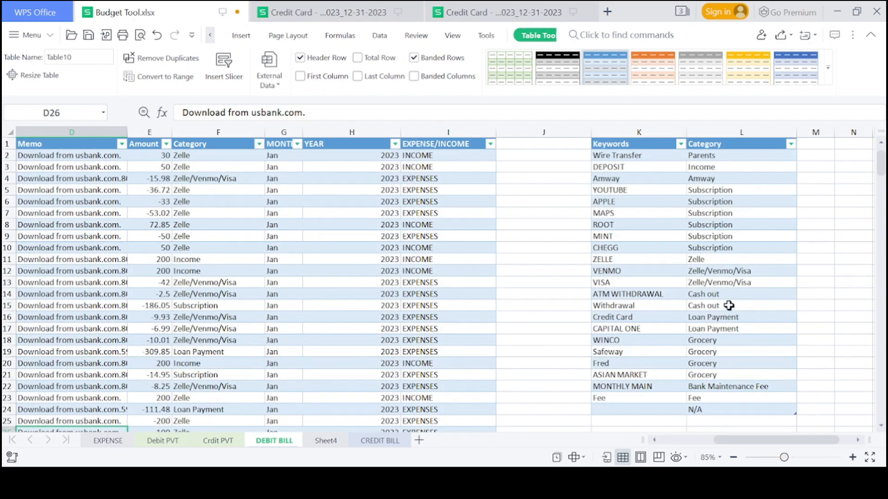
{"action": "scroll", "coordinate": [726, 304], "scroll_direction": "left", "scroll_amount": 3}
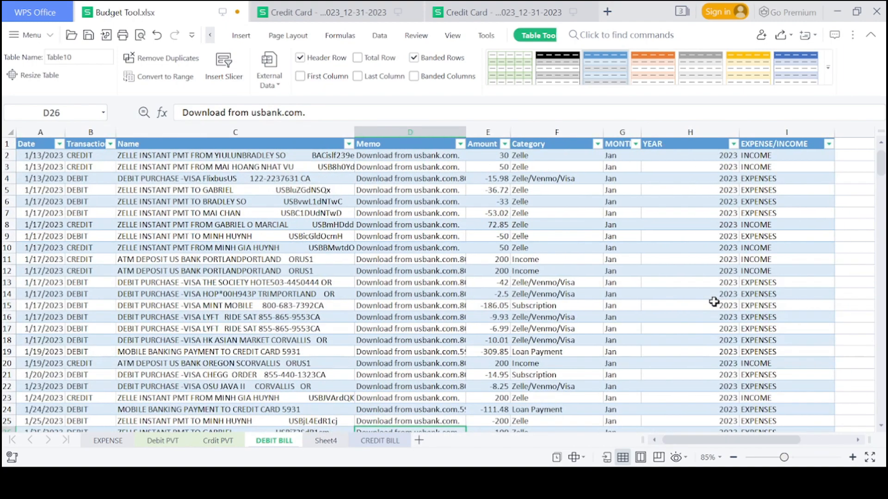
Switch to the Debit PVT sheet and select the first Sum of Amount value in the expense pivot table
{"action": "left_click", "coordinate": [162, 440]}
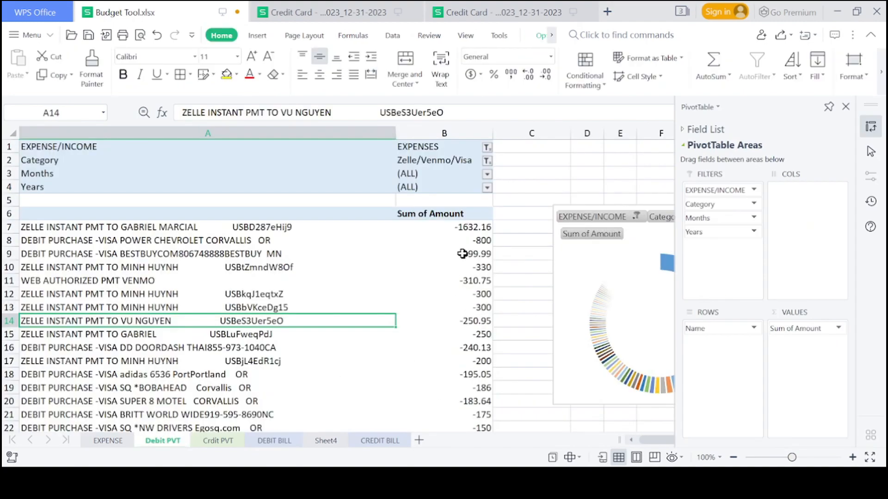
{"action": "left_click", "coordinate": [407, 231]}
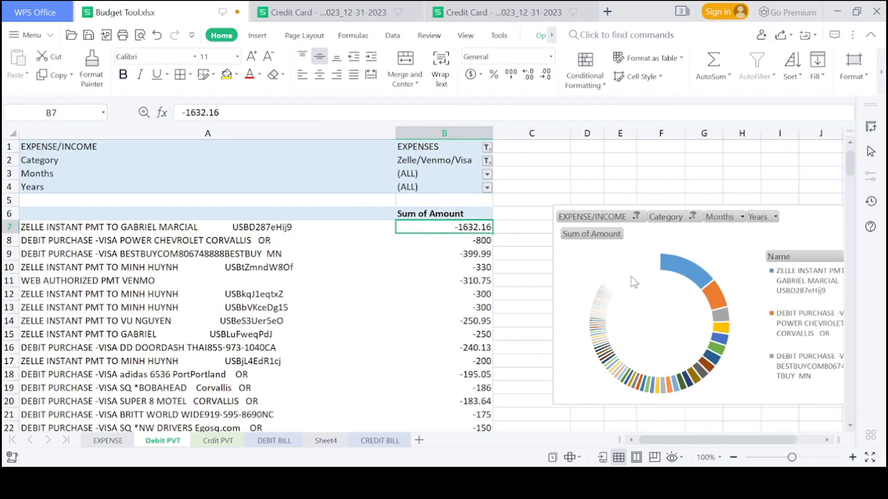